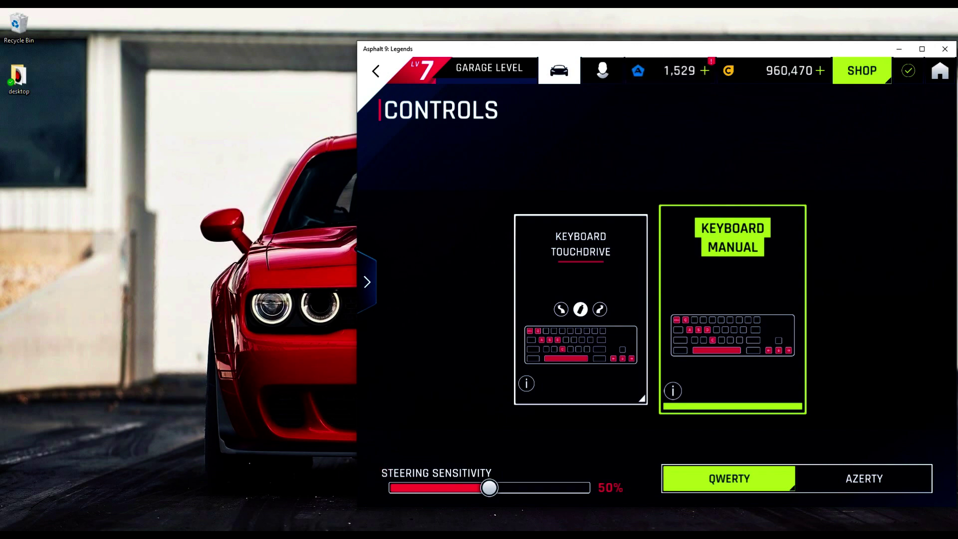
- Download JoyToKey_en.zip from the joytokey.net link in the browser and save it to the Desktop
{"action": "mouse_move", "coordinate": [252, 529]}
{"action": "left_click", "coordinate": [247, 496]}
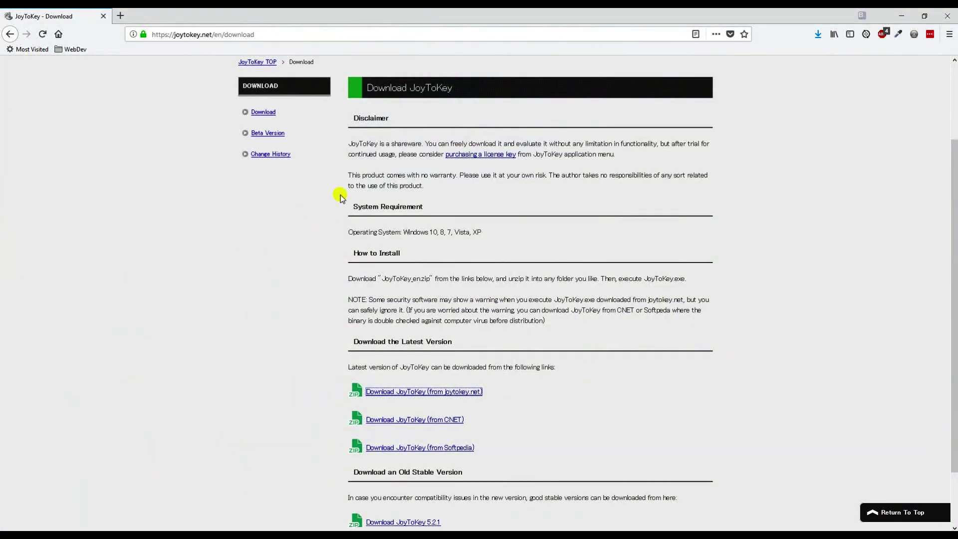
{"action": "left_click", "coordinate": [424, 433]}
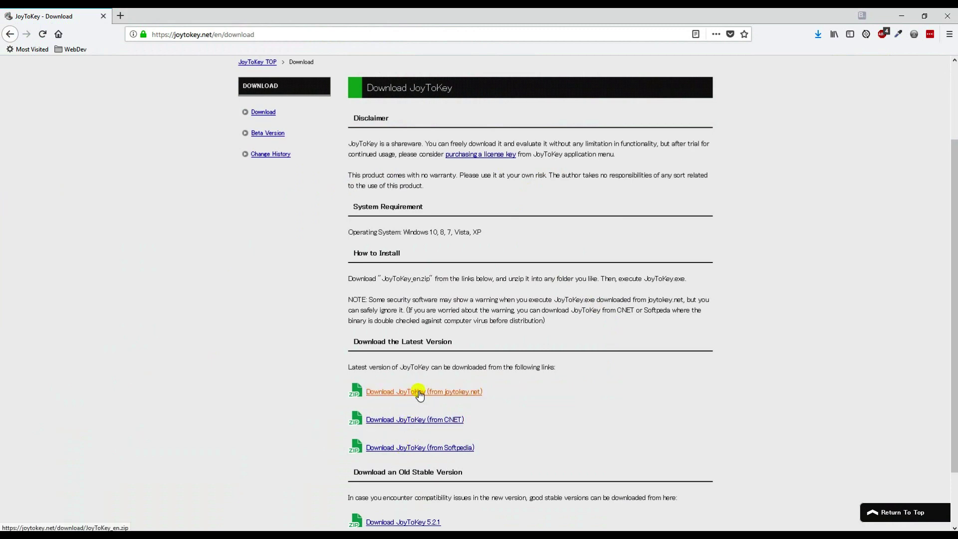
{"action": "left_click", "coordinate": [419, 393]}
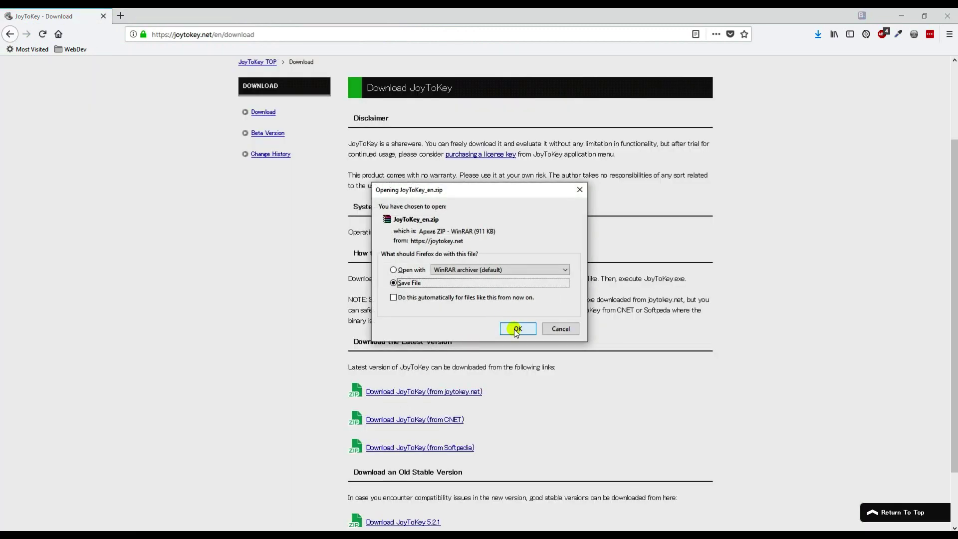
{"action": "left_click", "coordinate": [517, 329]}
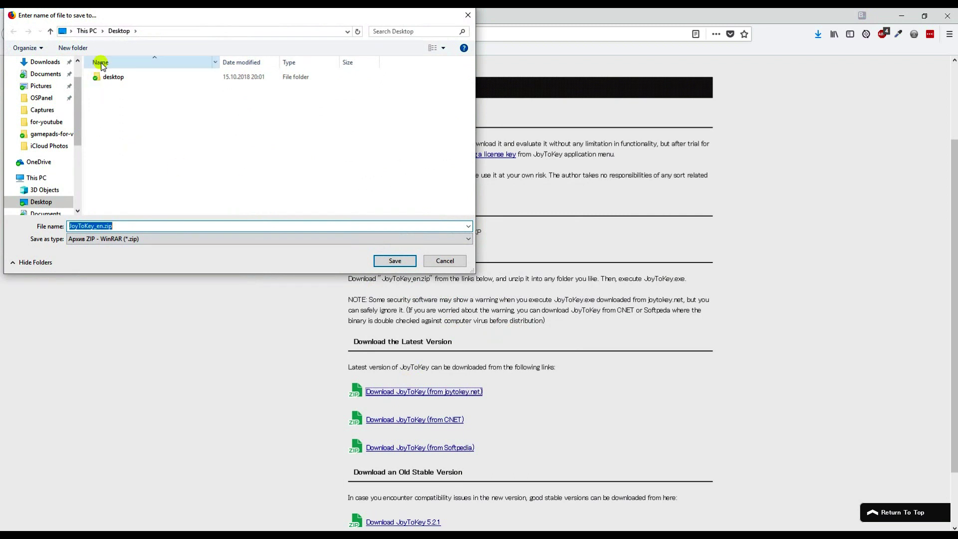
{"action": "scroll", "coordinate": [44, 84], "scroll_direction": "up", "scroll_amount": 1}
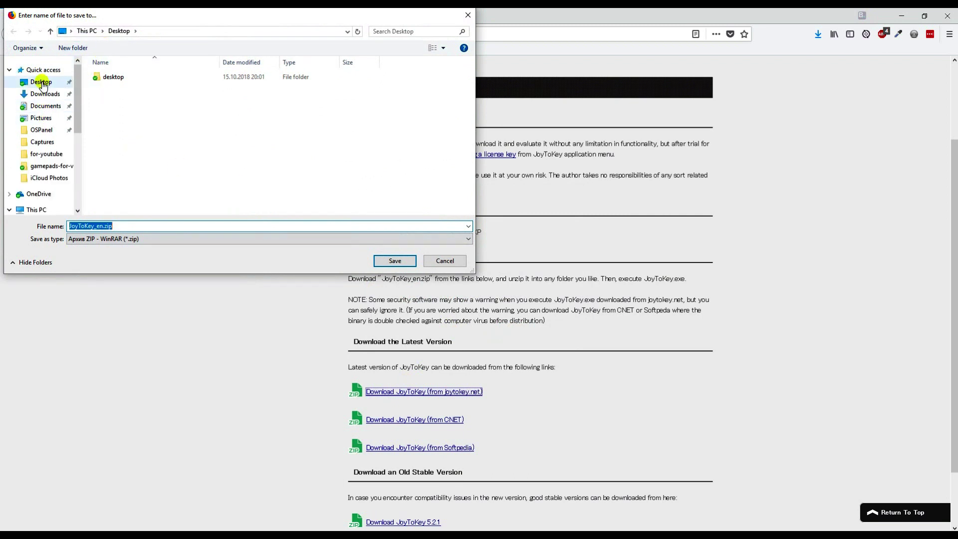
{"action": "left_click", "coordinate": [42, 83]}
{"action": "left_click", "coordinate": [396, 260]}
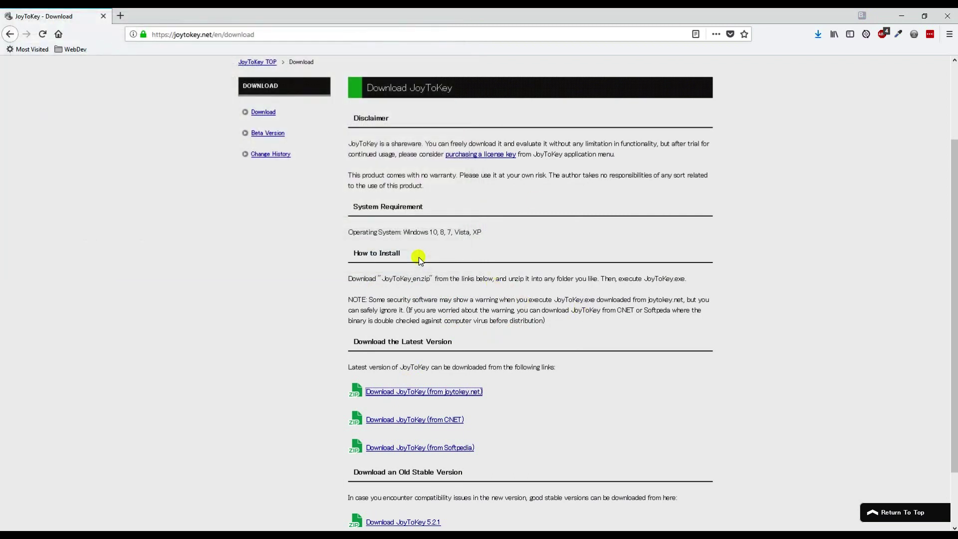
- Return to the desktop and extract the JoyToKey archive into its own JoyToKey_en folder
{"action": "left_click", "coordinate": [902, 16]}
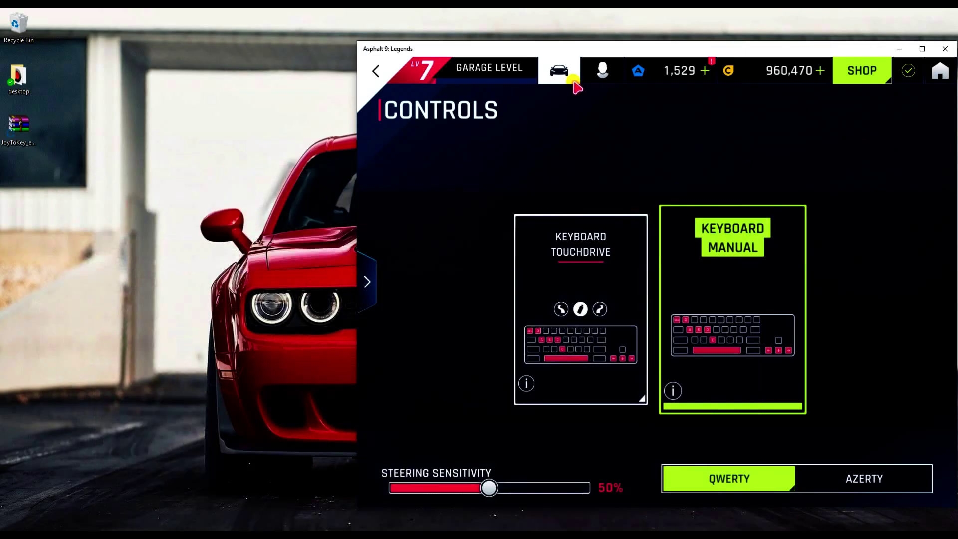
{"action": "right_click", "coordinate": [16, 130]}
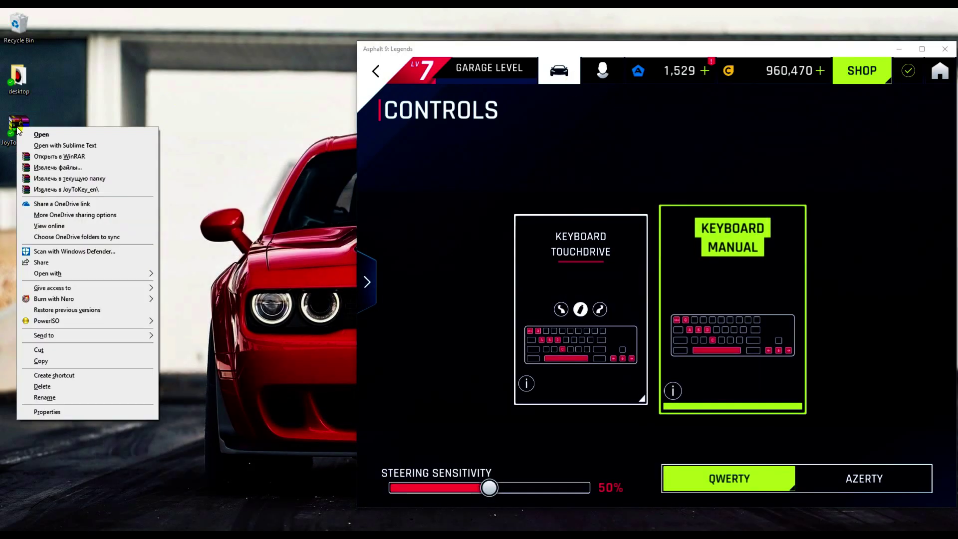
{"action": "left_click", "coordinate": [45, 190]}
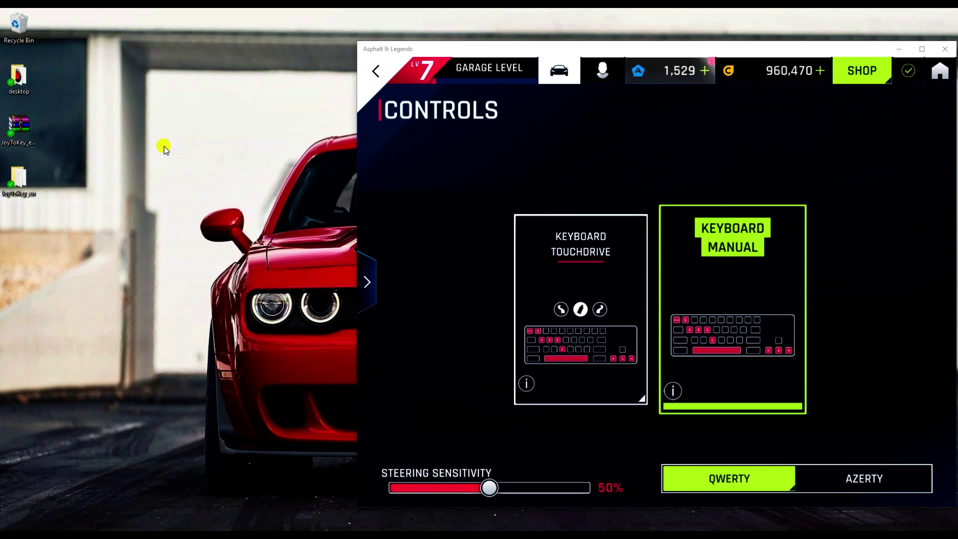
- Launch JoyToKey.exe from the extracted JoyToKey_en folder and dismiss the welcome message
{"action": "double_click", "coordinate": [39, 186]}
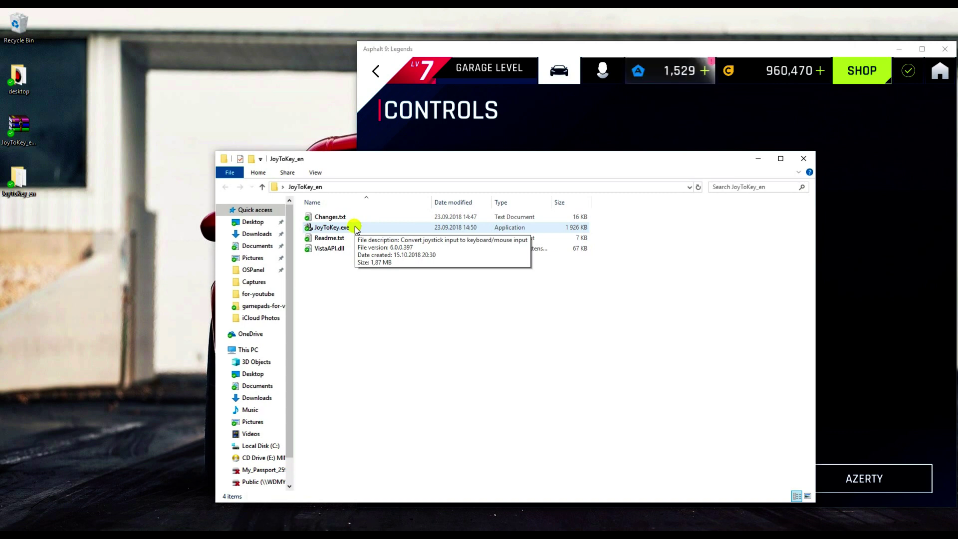
{"action": "left_click", "coordinate": [360, 227]}
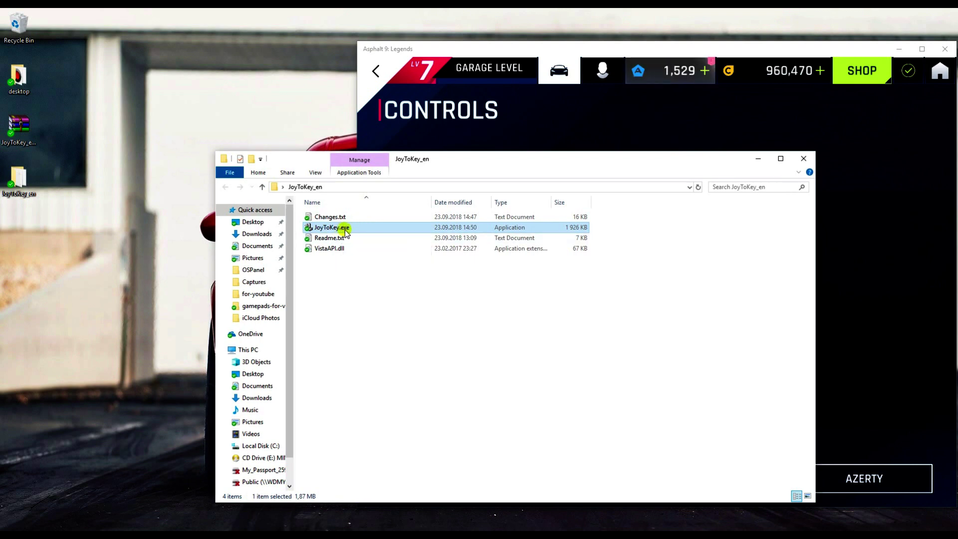
{"action": "left_click", "coordinate": [355, 262]}
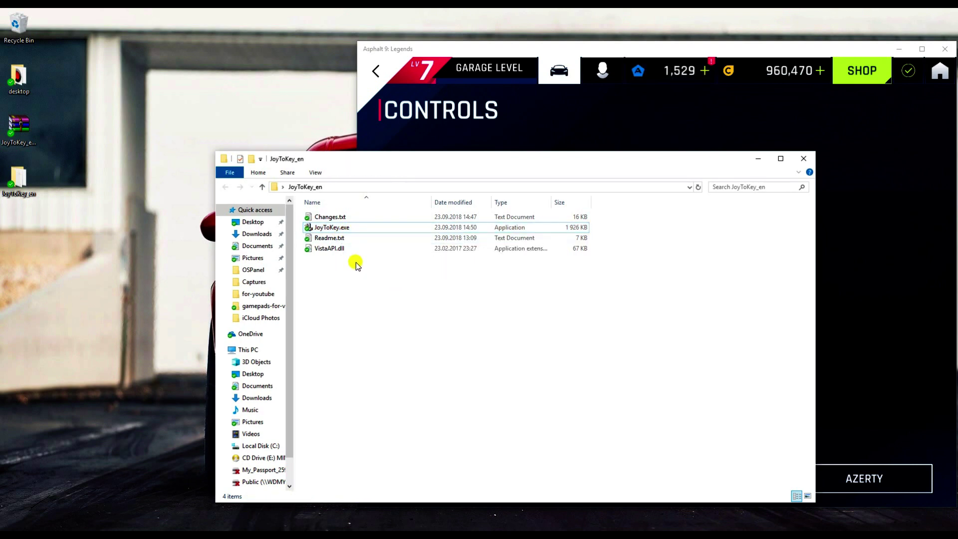
{"action": "double_click", "coordinate": [366, 228]}
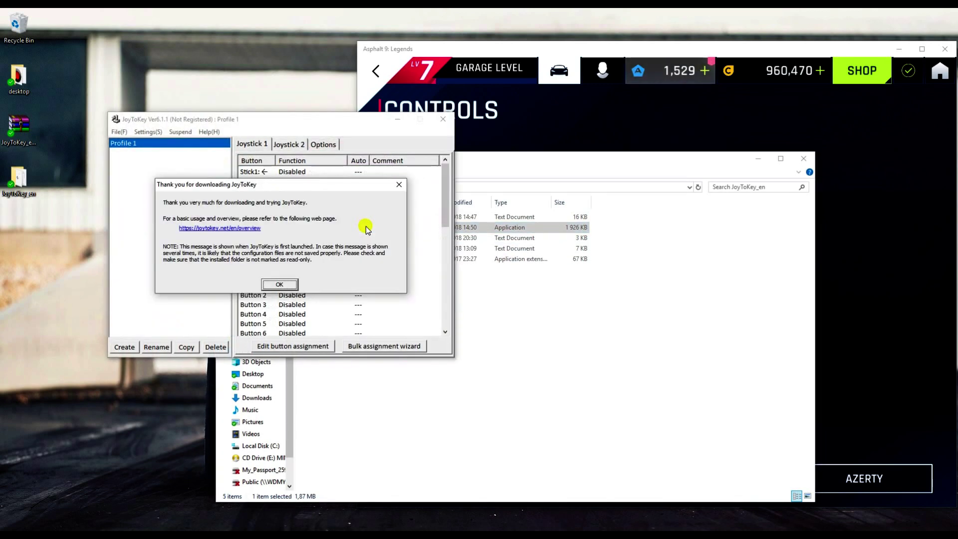
{"action": "left_click", "coordinate": [281, 284]}
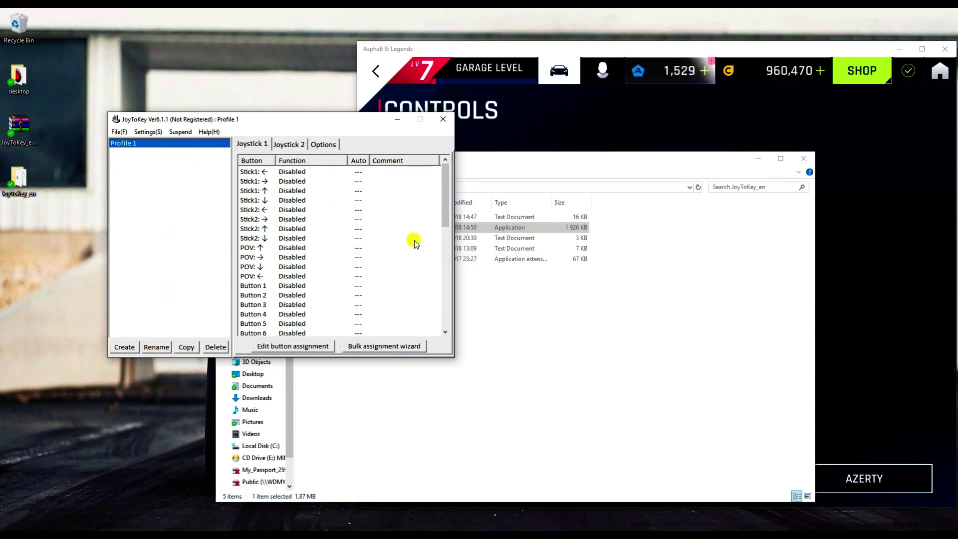
{"action": "left_click", "coordinate": [291, 146]}
{"action": "left_click", "coordinate": [325, 145]}
{"action": "left_click", "coordinate": [289, 144]}
{"action": "left_click", "coordinate": [256, 144]}
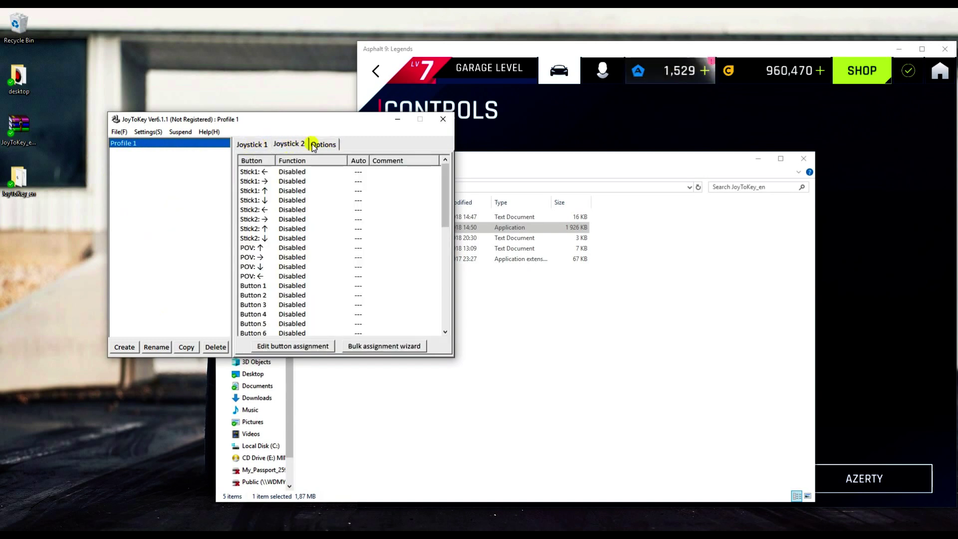
{"action": "left_click", "coordinate": [327, 145]}
{"action": "left_click", "coordinate": [254, 144]}
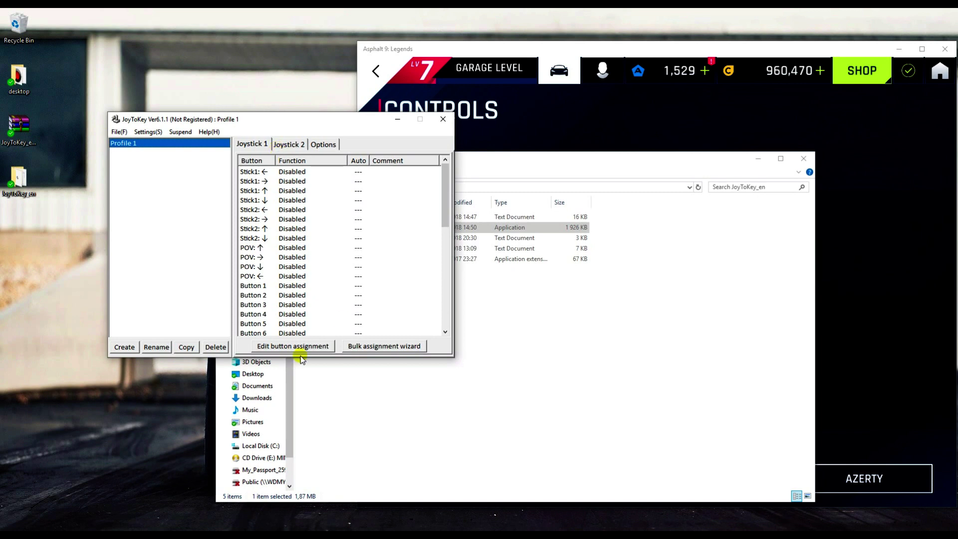
- Rename Profile 1 to VZ-GAMEPAD BT
{"action": "right_click", "coordinate": [132, 145]}
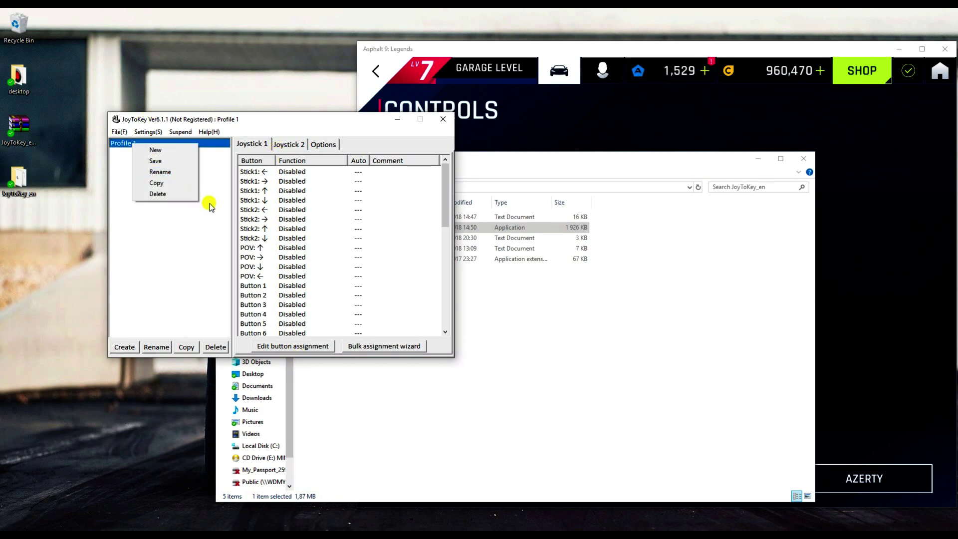
{"action": "left_click", "coordinate": [164, 175]}
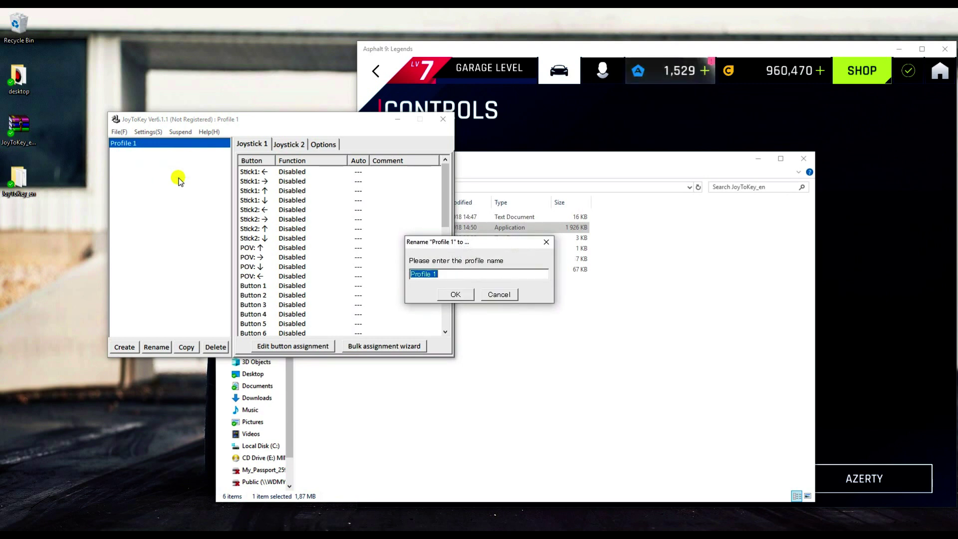
{"action": "type", "text": "VZ"}
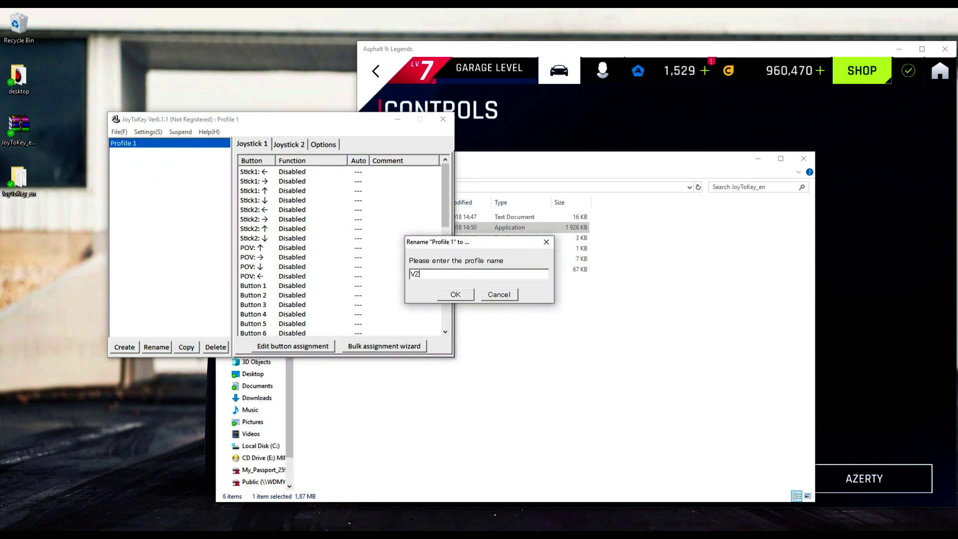
{"action": "type", "text": "-GAMEPAD BT"}
{"action": "left_click", "coordinate": [456, 295]}
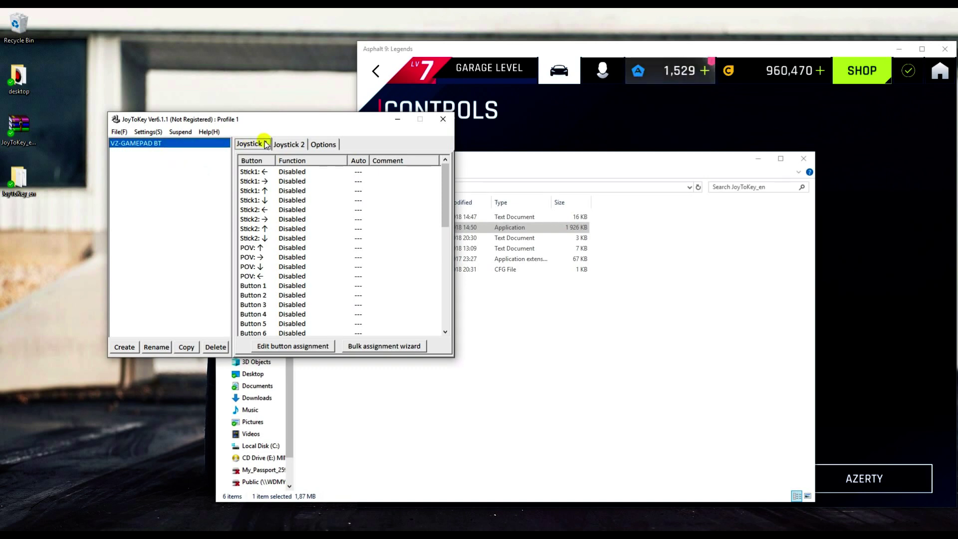
- Move the JoyToKey window to the upper edge of the screen and enlarge it vertically to fit the whole list through Button 32
{"action": "left_click_drag", "start_coordinate": [295, 120], "coordinate": [314, 18]}
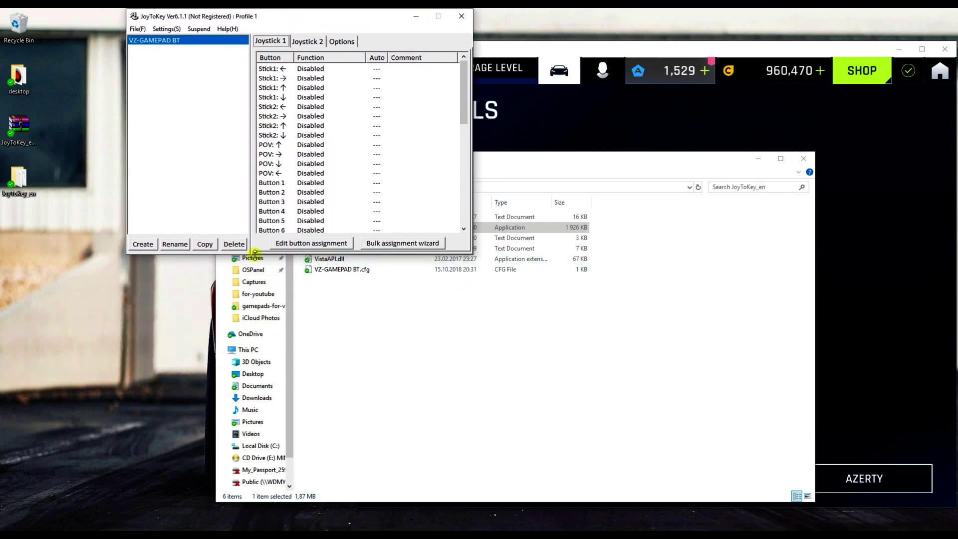
{"action": "left_click_drag", "start_coordinate": [267, 254], "coordinate": [267, 528]}
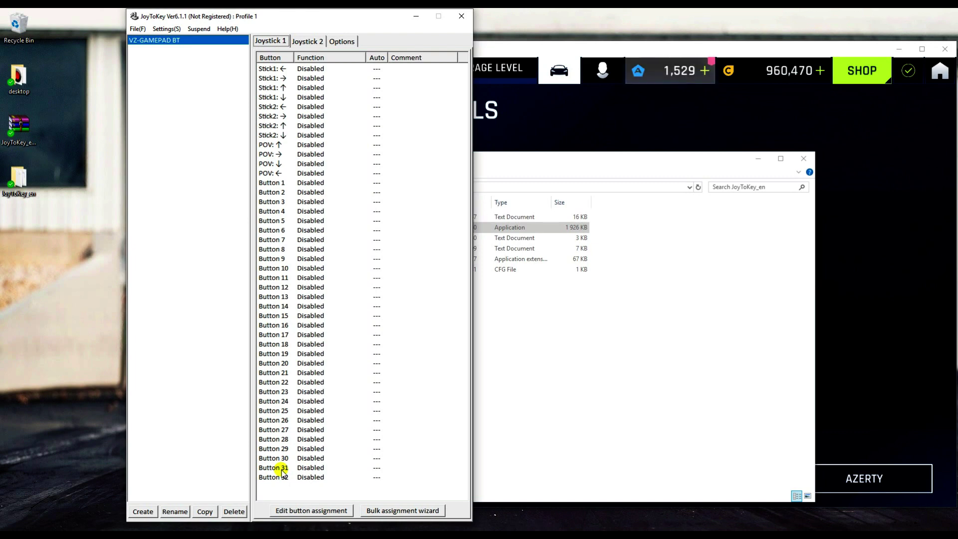
- Go through the Stick1 and Stick2 direction entries of Joystick 1 to see which gamepad inputs can be assigned
{"action": "left_click", "coordinate": [276, 59]}
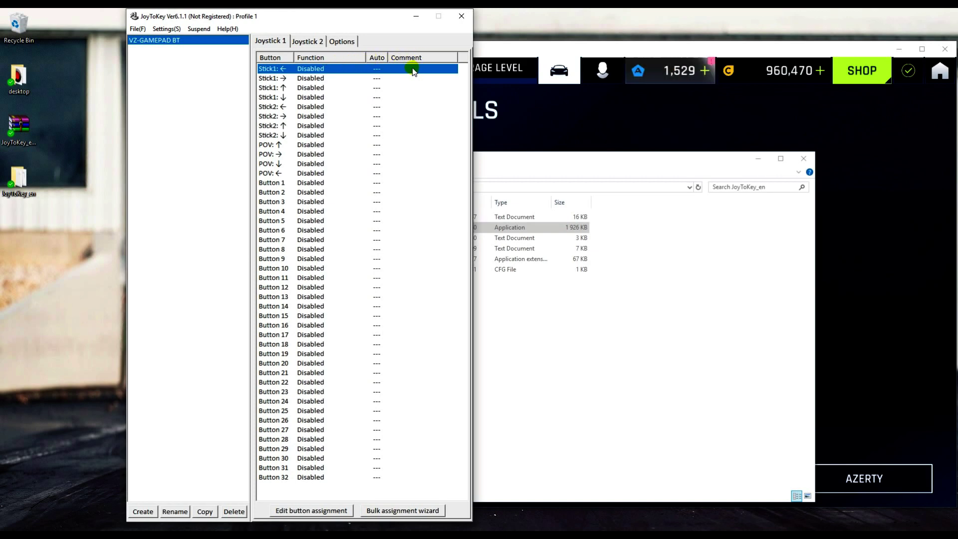
{"action": "left_click", "coordinate": [273, 78]}
{"action": "left_click", "coordinate": [272, 88]}
{"action": "left_click", "coordinate": [269, 108]}
{"action": "left_click", "coordinate": [269, 116]}
{"action": "left_click", "coordinate": [268, 125]}
{"action": "left_click", "coordinate": [268, 135]}
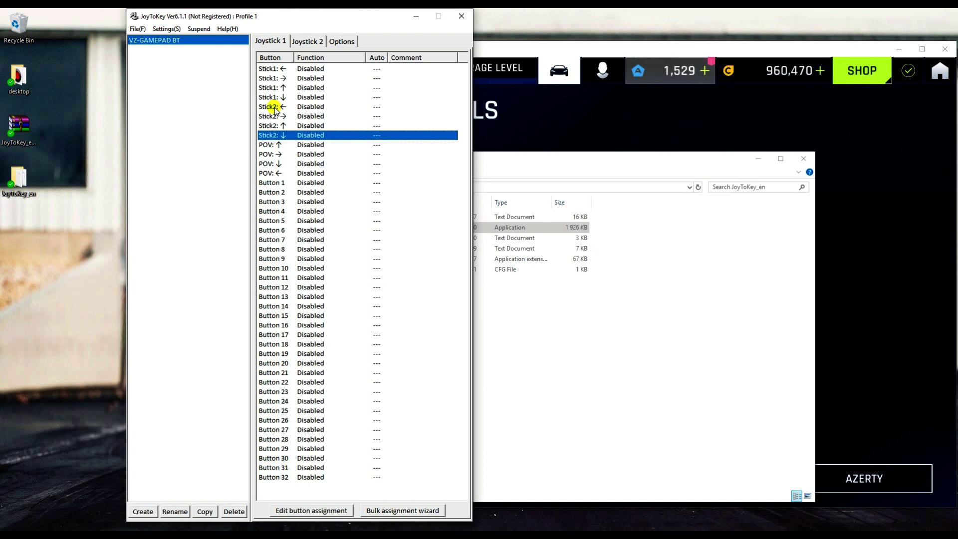
{"action": "left_click", "coordinate": [273, 71]}
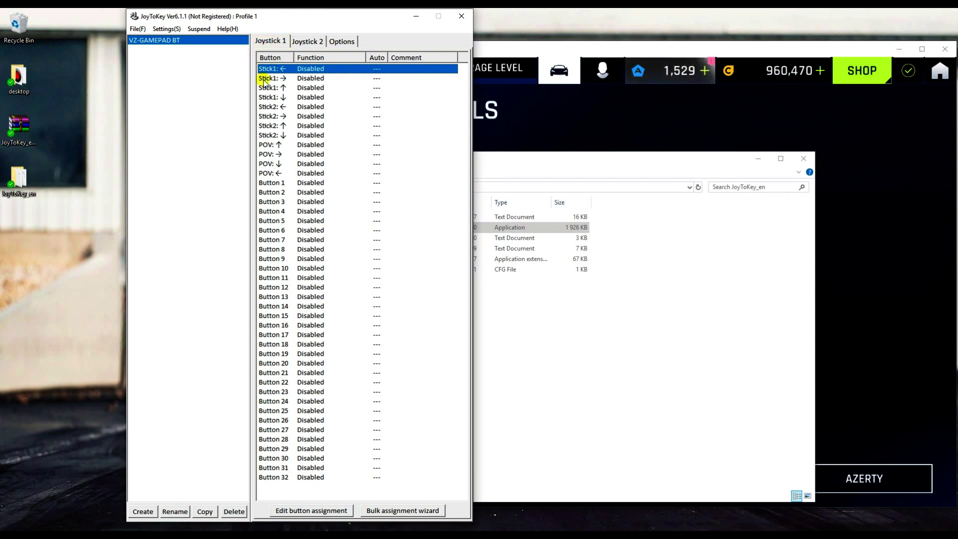
{"action": "left_click", "coordinate": [273, 79]}
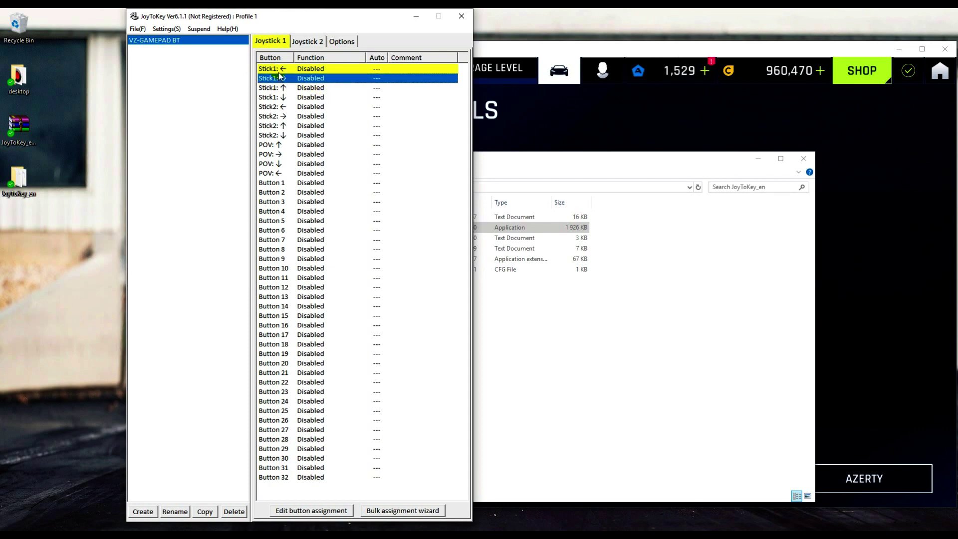
- Assign the left arrow key to Stick1 left and the right arrow key to Stick1 right for Joystick 1
{"action": "left_click", "coordinate": [311, 68]}
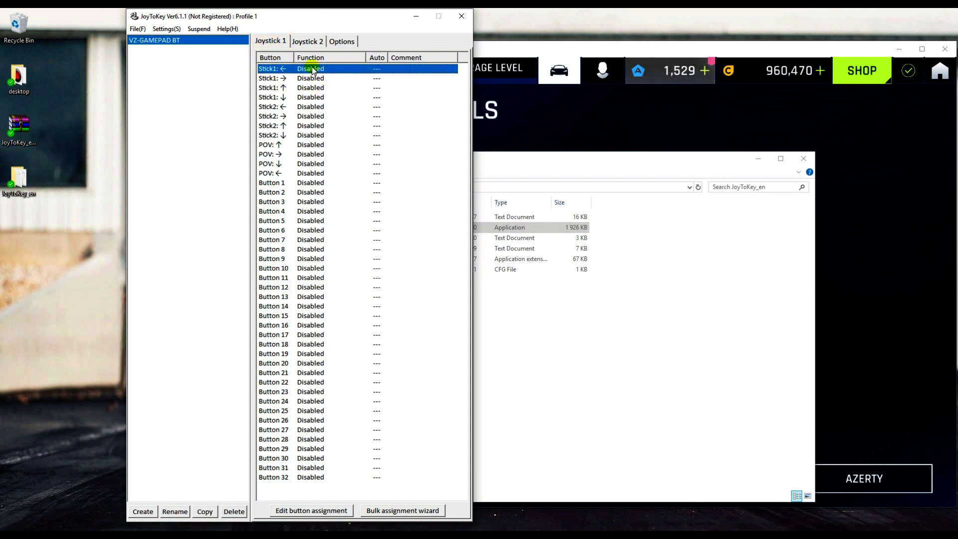
{"action": "double_click", "coordinate": [311, 69]}
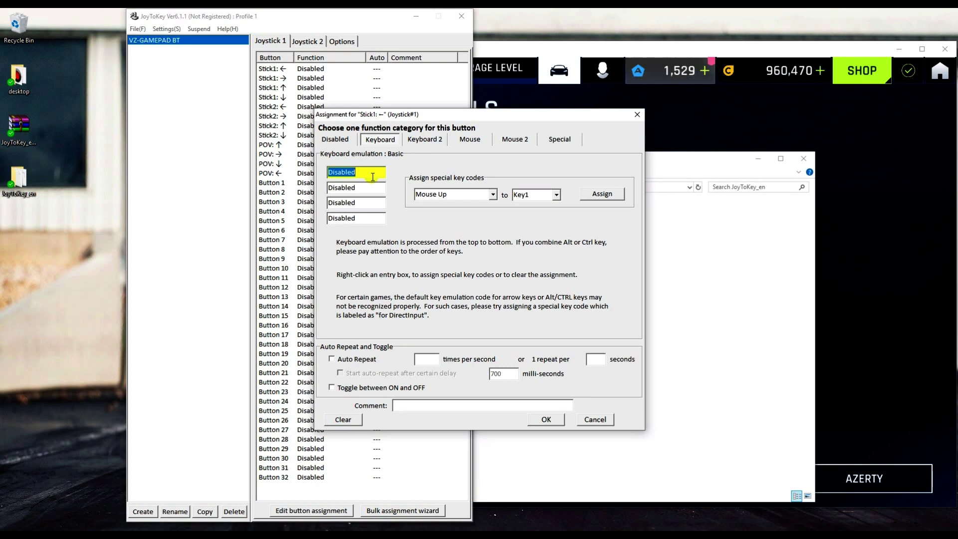
{"action": "key", "text": "Left"}
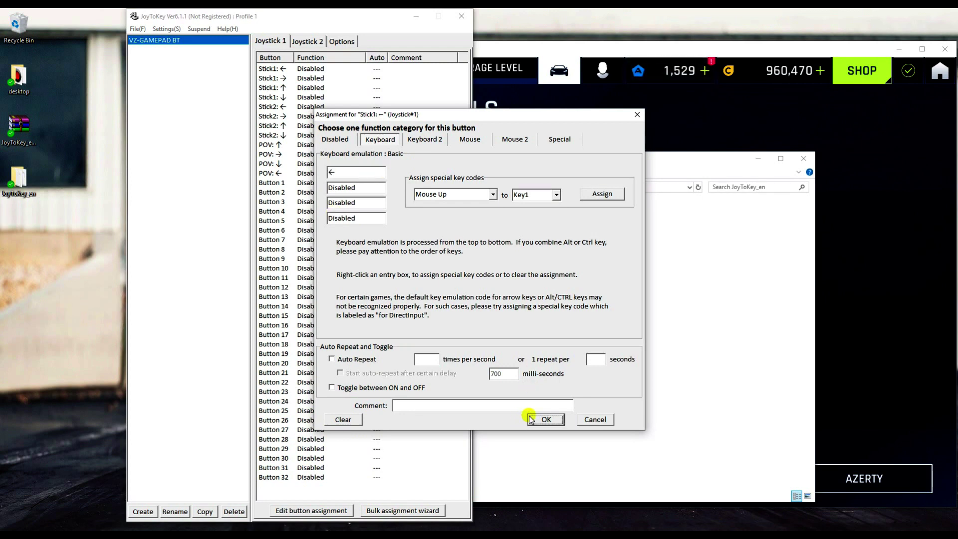
{"action": "left_click", "coordinate": [546, 420]}
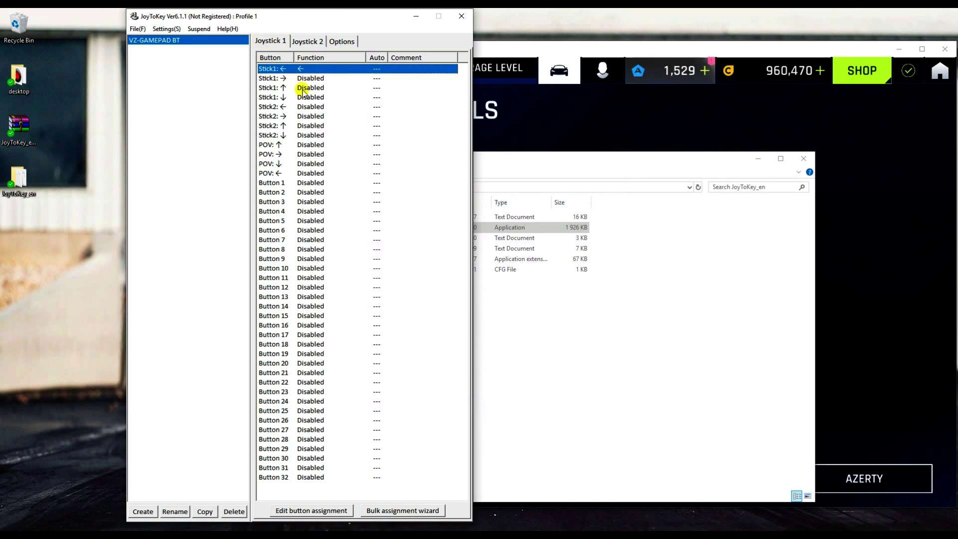
{"action": "double_click", "coordinate": [309, 80]}
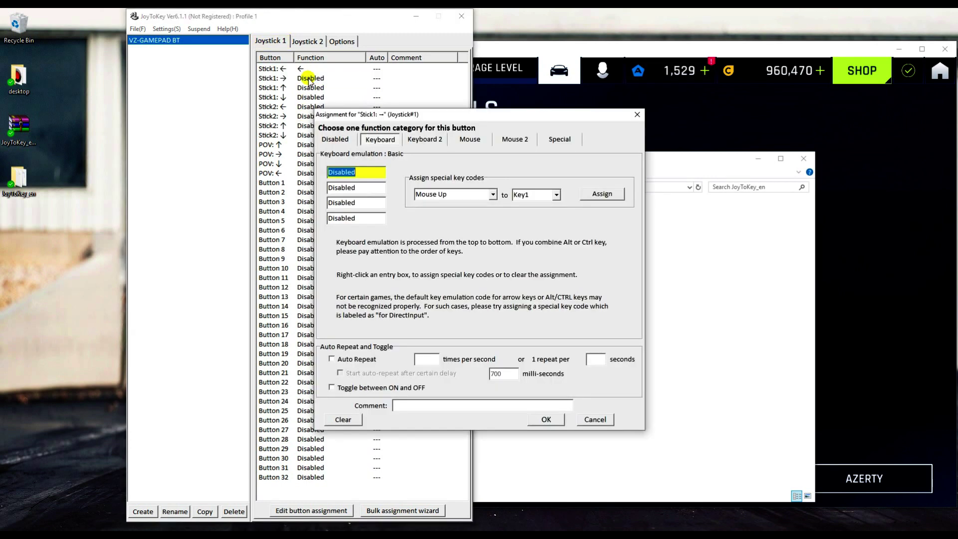
{"action": "key", "text": "Right"}
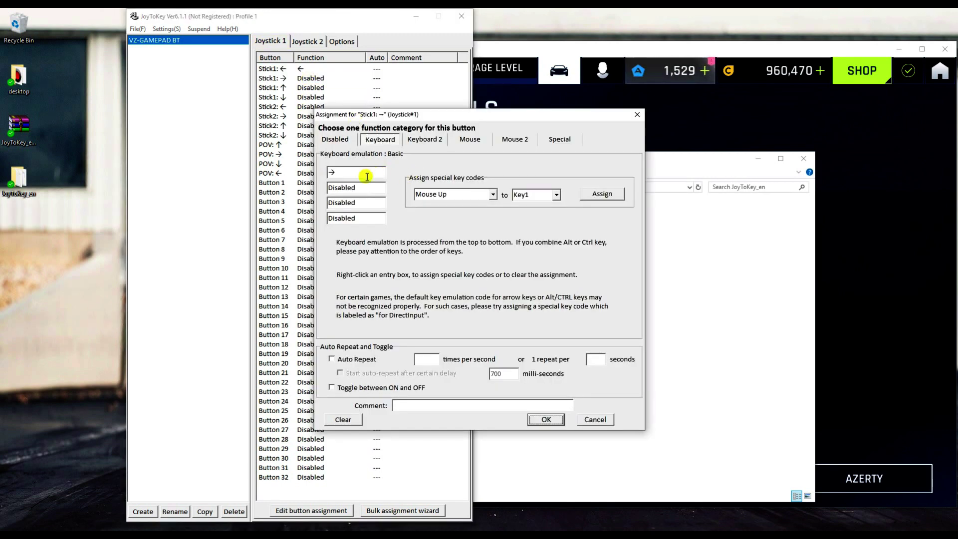
{"action": "left_click", "coordinate": [545, 419]}
{"action": "left_click", "coordinate": [307, 88]}
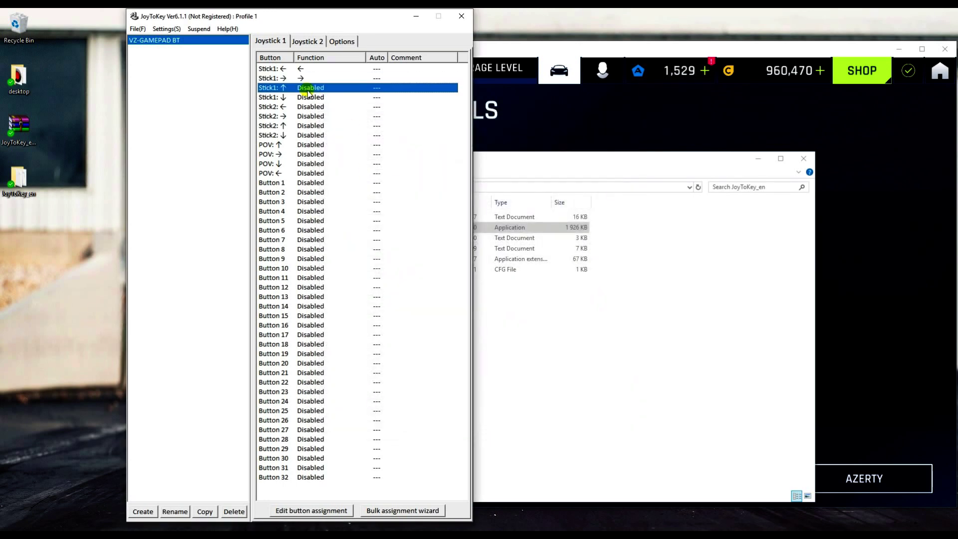
{"action": "left_click", "coordinate": [303, 98]}
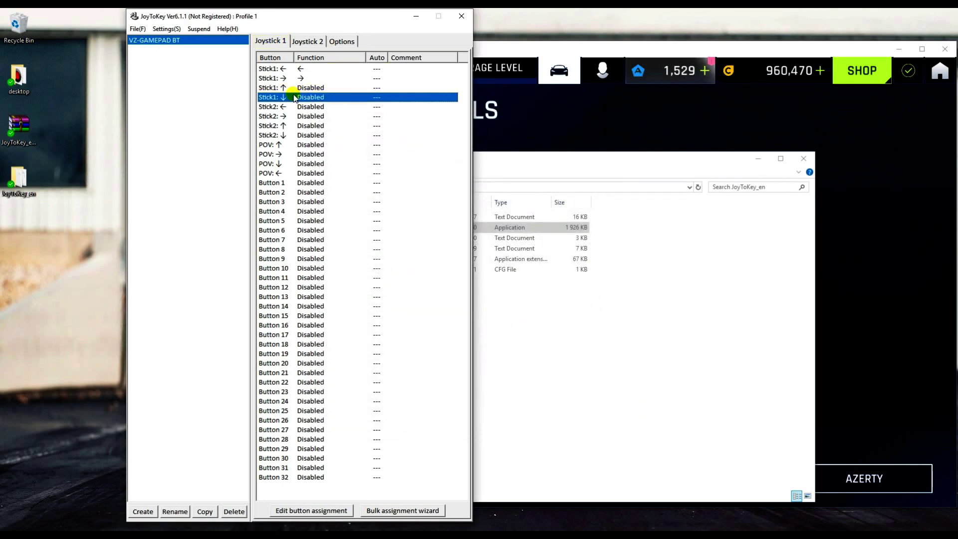
{"action": "left_click", "coordinate": [292, 106]}
{"action": "left_click", "coordinate": [296, 88]}
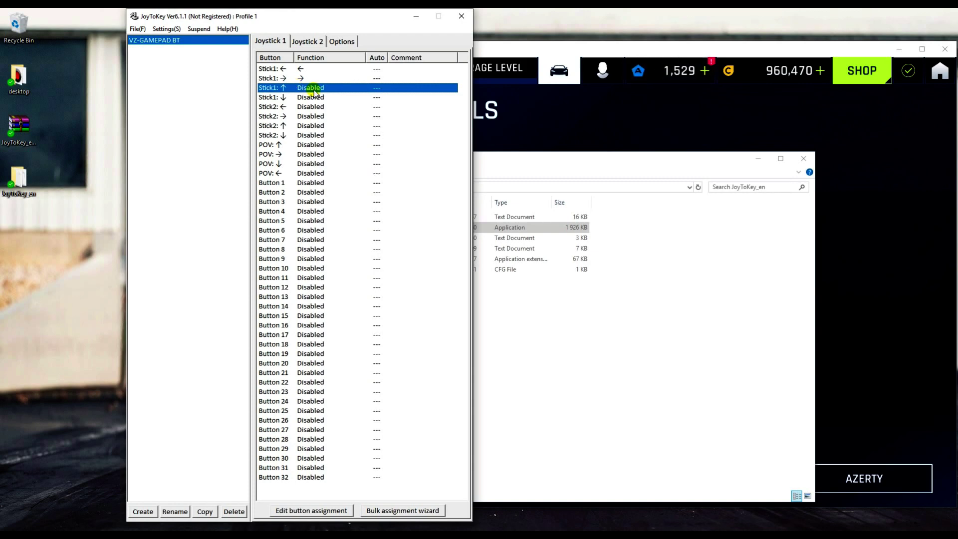
- Assign the down arrow key to Button 7, Button 9 and Button 4 of Joystick 1
{"action": "left_click", "coordinate": [299, 68]}
{"action": "left_click", "coordinate": [306, 79]}
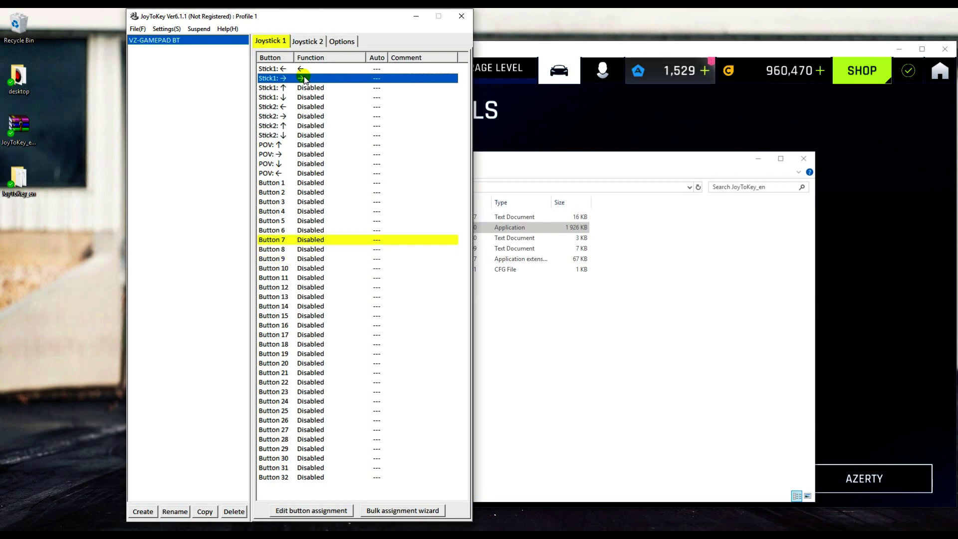
{"action": "double_click", "coordinate": [309, 242]}
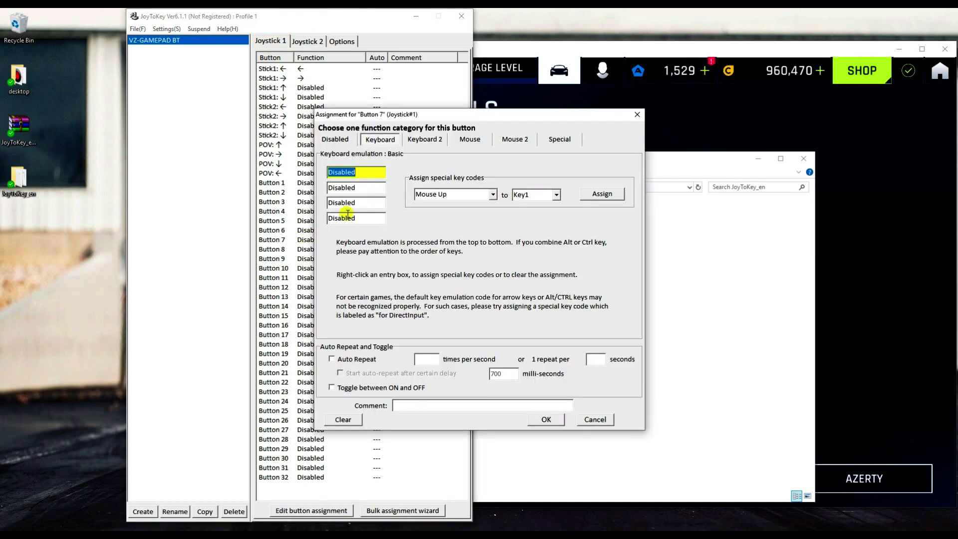
{"action": "key", "text": "Down"}
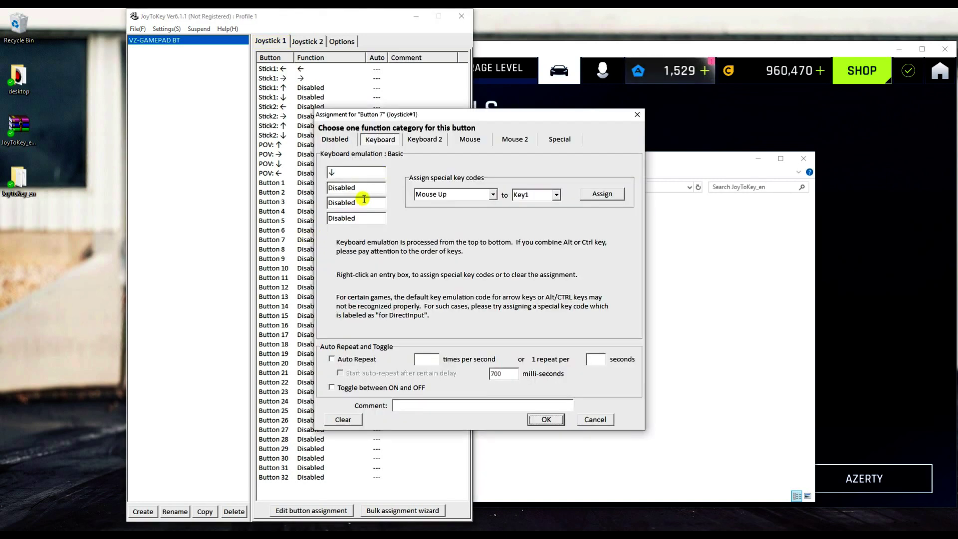
{"action": "left_click", "coordinate": [543, 419]}
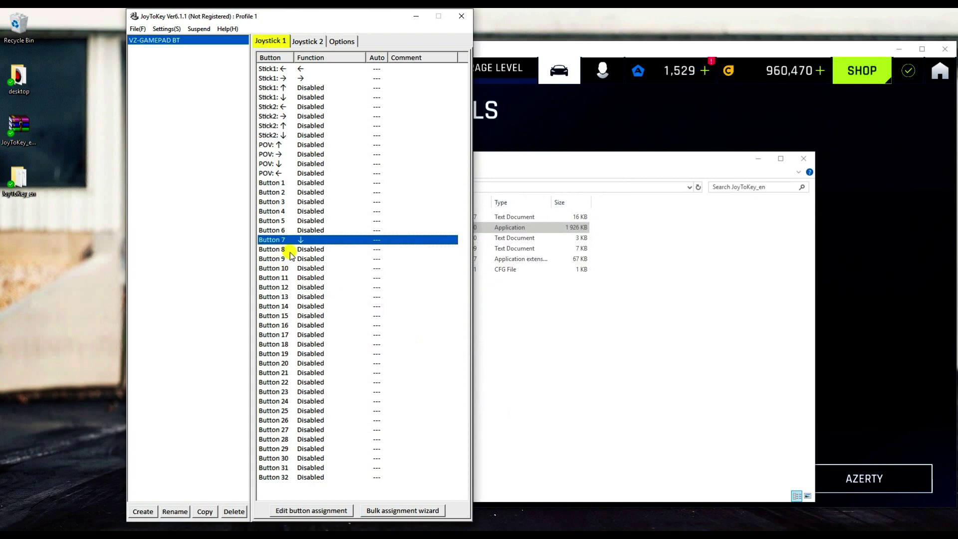
{"action": "double_click", "coordinate": [309, 260]}
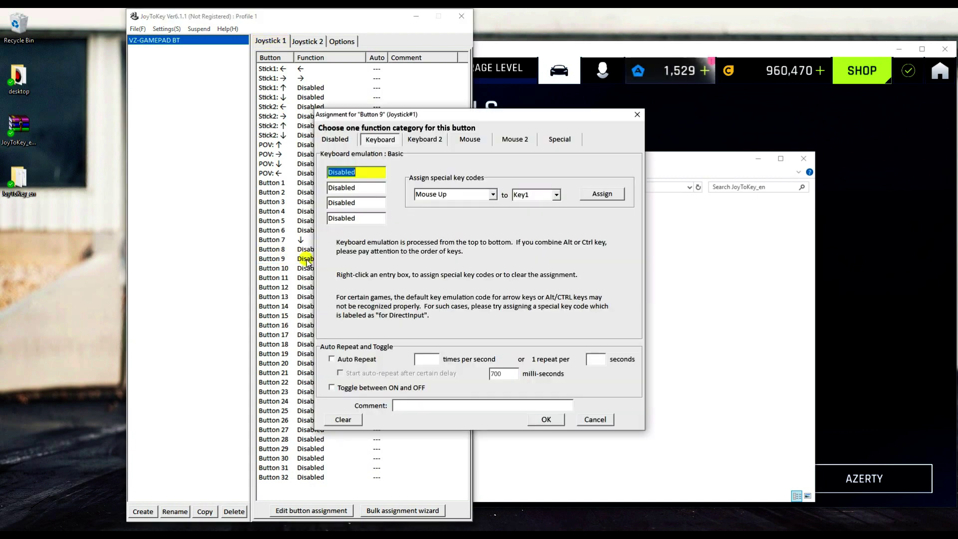
{"action": "key", "text": "Down"}
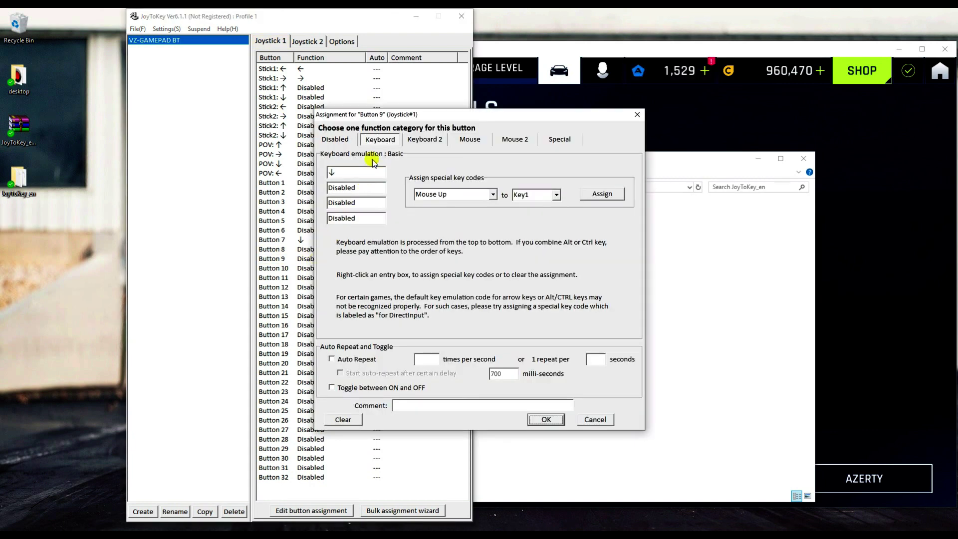
{"action": "left_click", "coordinate": [546, 419]}
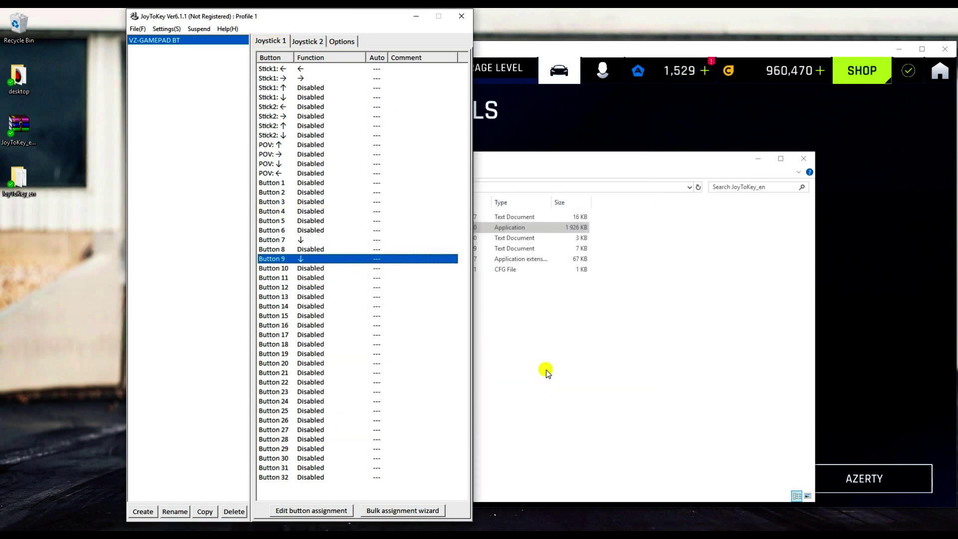
{"action": "double_click", "coordinate": [327, 213]}
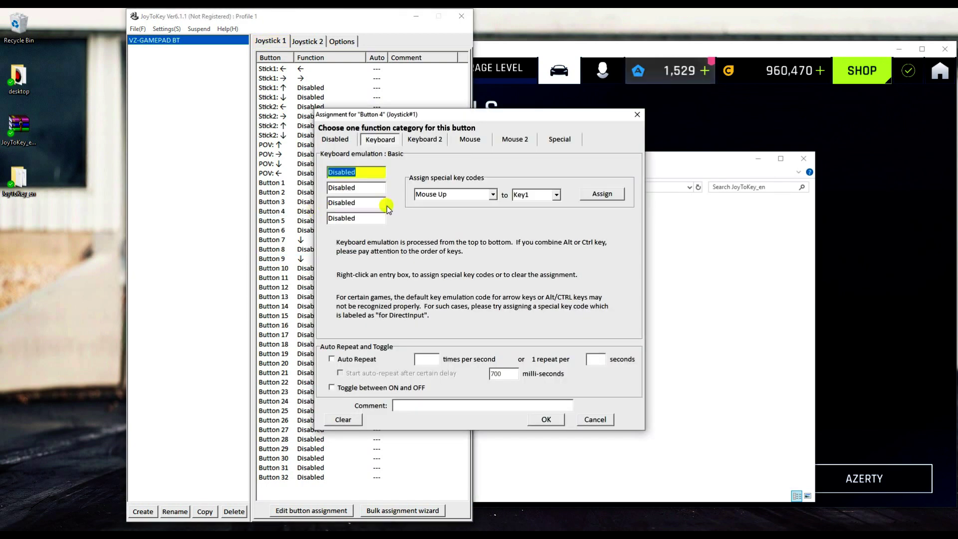
{"action": "key", "text": "Down"}
{"action": "left_click", "coordinate": [546, 420]}
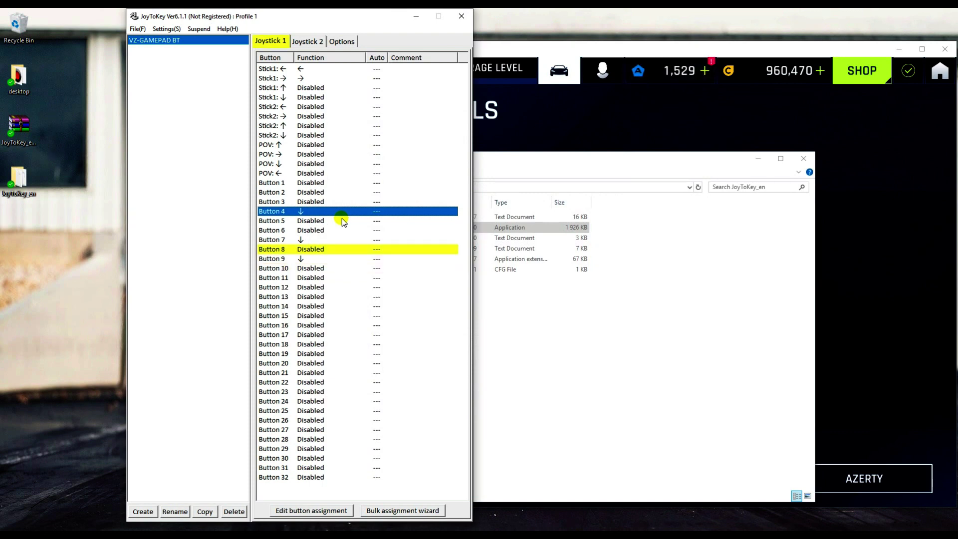
- Assign the Space key to Button 8 and Button 10 of Joystick 1
{"action": "left_click", "coordinate": [304, 249]}
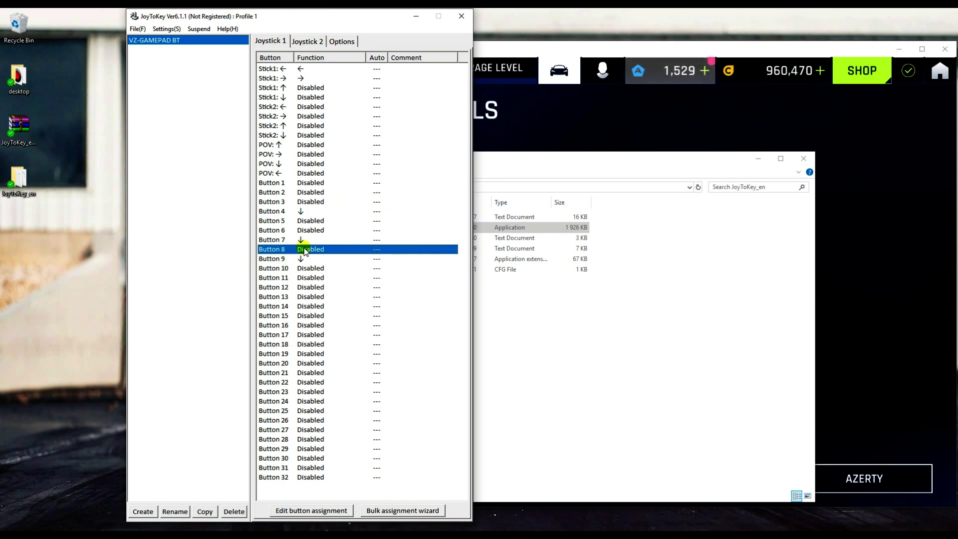
{"action": "double_click", "coordinate": [304, 249]}
{"action": "key", "text": "space"}
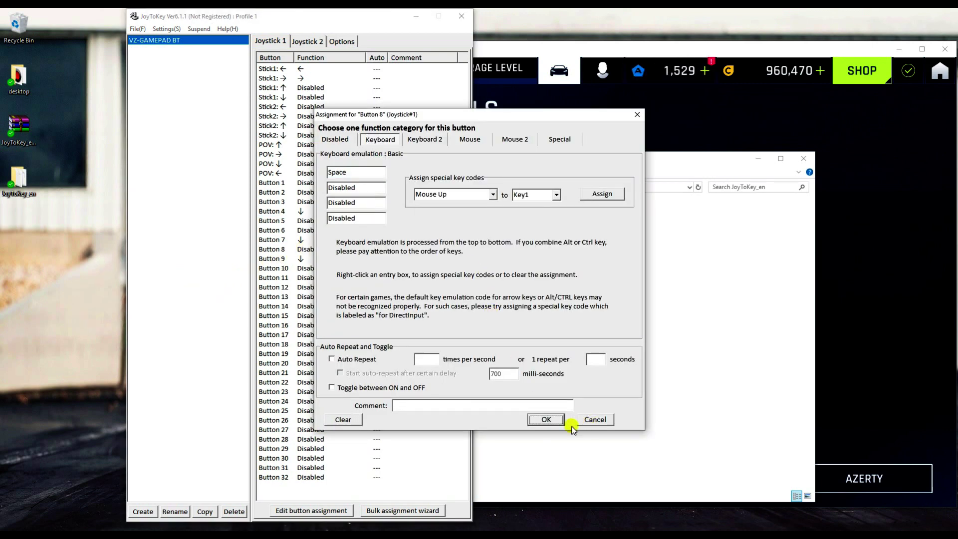
{"action": "left_click", "coordinate": [546, 421]}
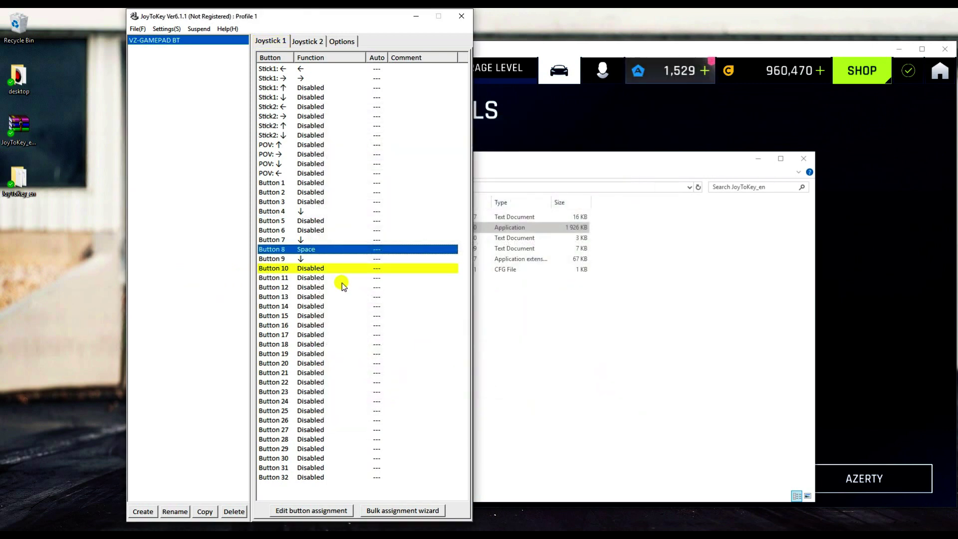
{"action": "left_click", "coordinate": [310, 268]}
{"action": "double_click", "coordinate": [310, 269]}
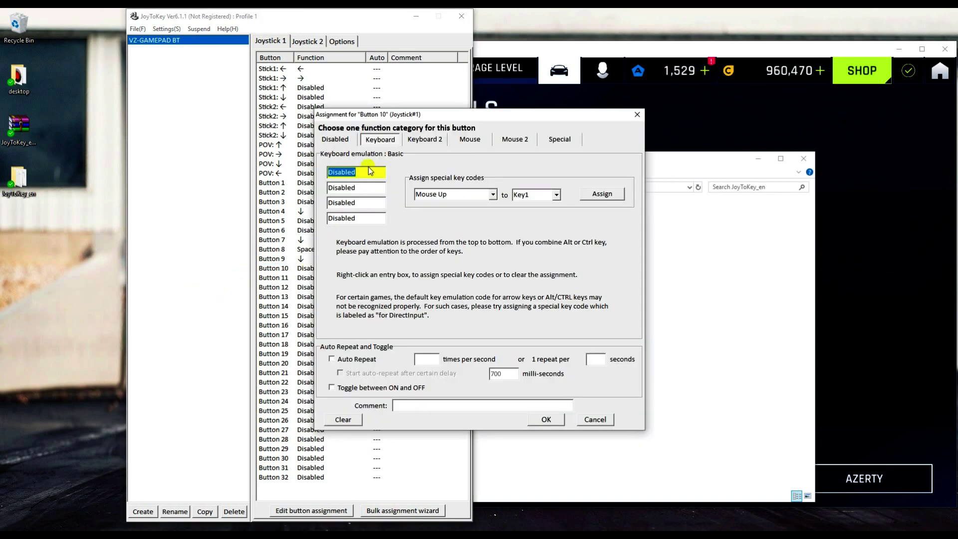
{"action": "key", "text": "space"}
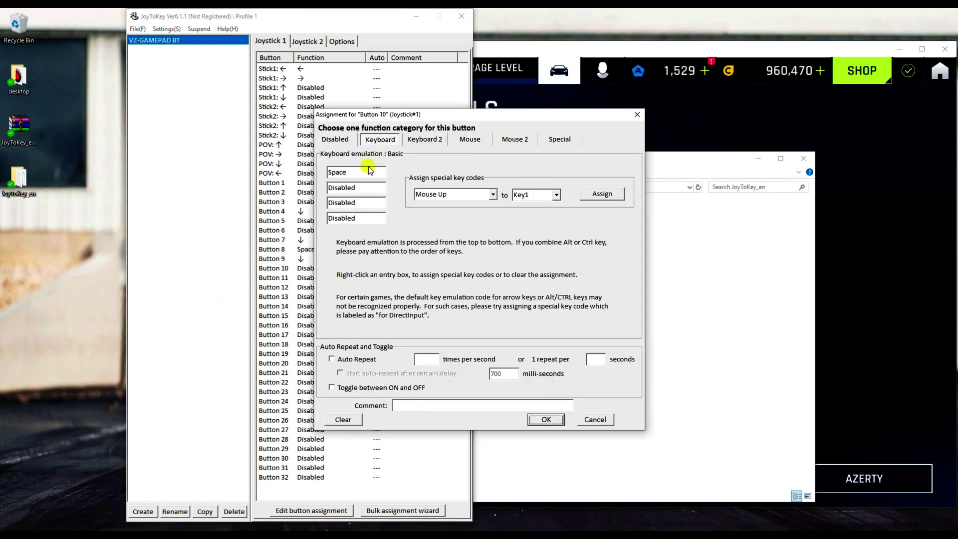
{"action": "left_click", "coordinate": [546, 420]}
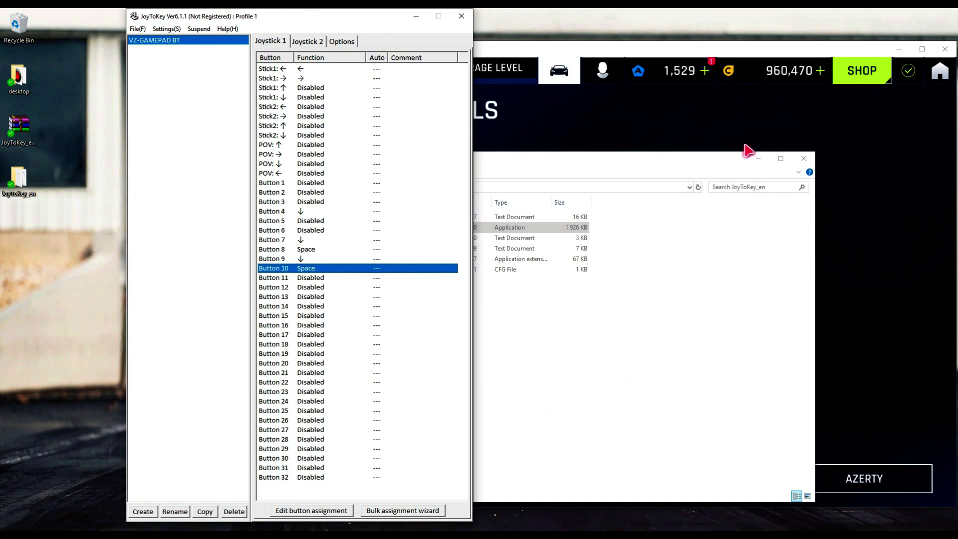
- Bring up the Asphalt 9: Legends controls screen for reference, and assign the Q key to Button 5 in JoyToKey
{"action": "left_click", "coordinate": [695, 47]}
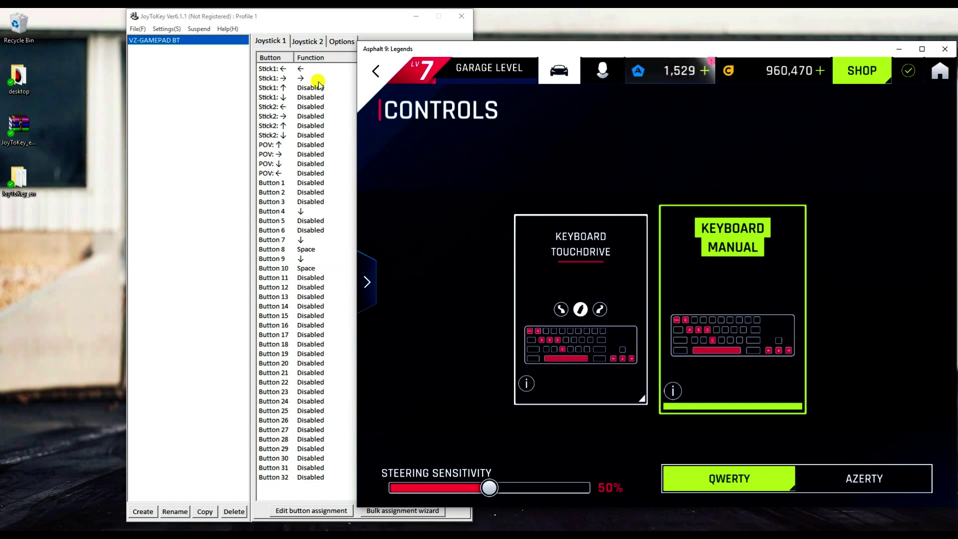
{"action": "left_click", "coordinate": [277, 19]}
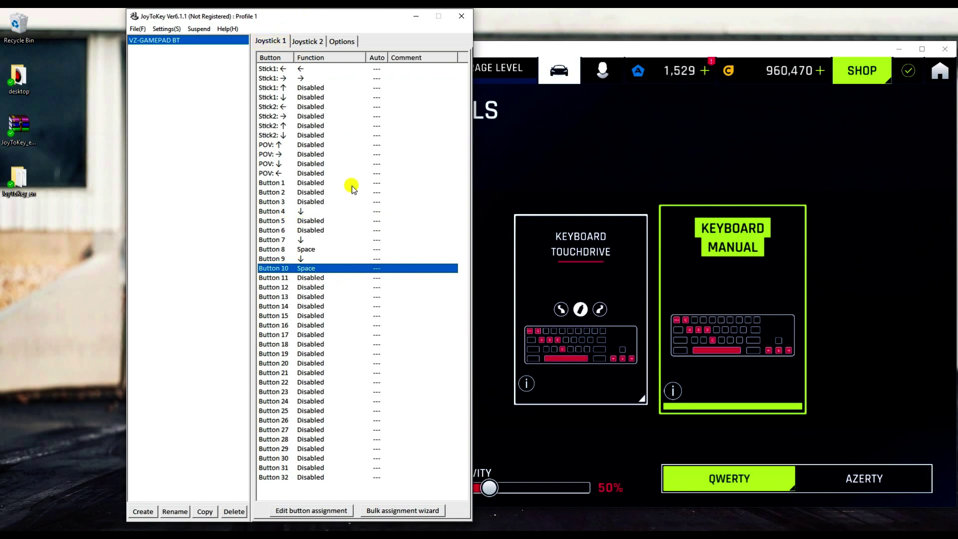
{"action": "double_click", "coordinate": [308, 220]}
{"action": "key", "text": "q"}
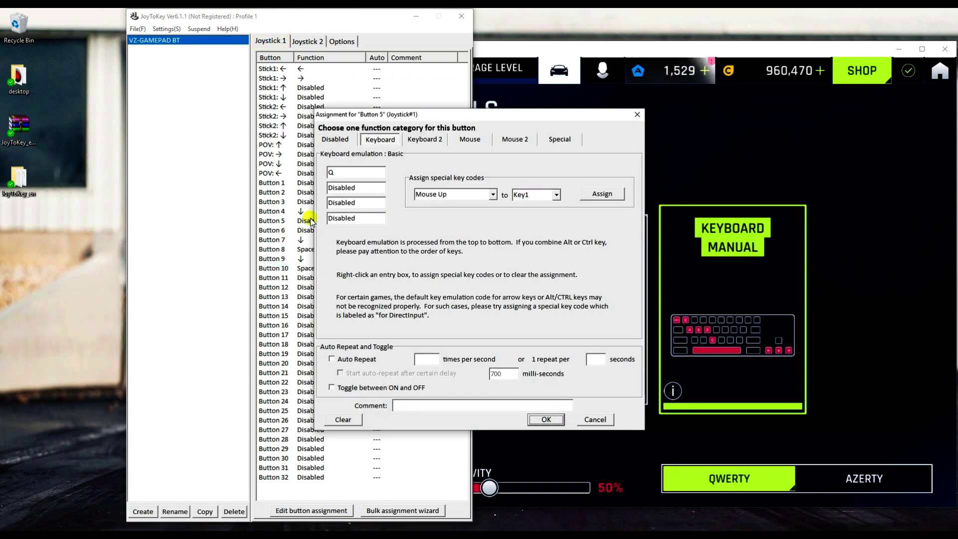
{"action": "left_click", "coordinate": [548, 421]}
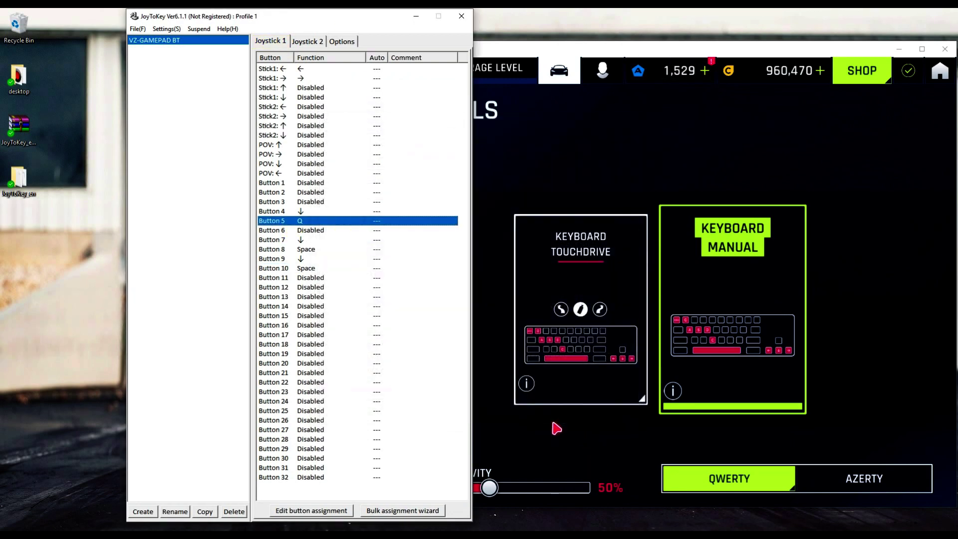
- Leave Button 6 unassigned and assign the C key to Button 2 of Joystick 1
{"action": "double_click", "coordinate": [316, 231]}
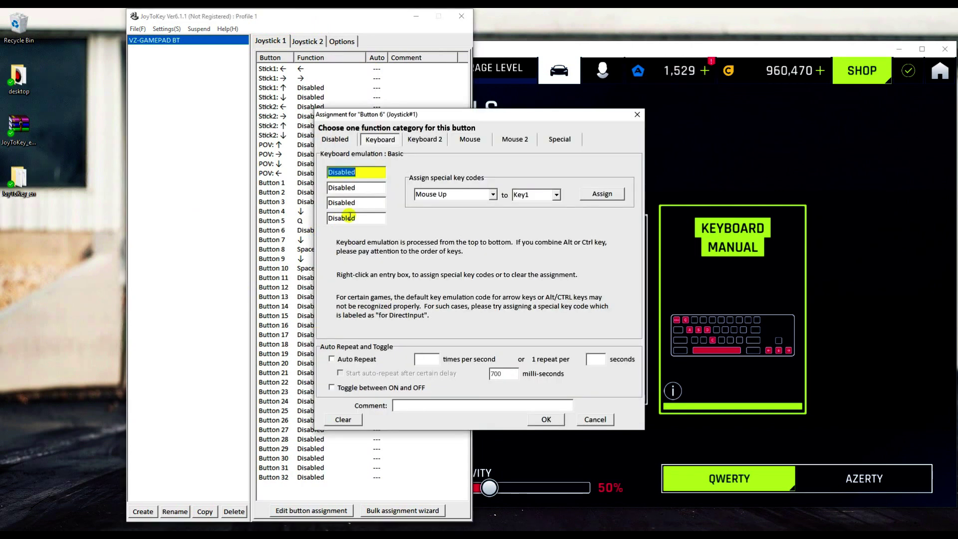
{"action": "left_click", "coordinate": [598, 419]}
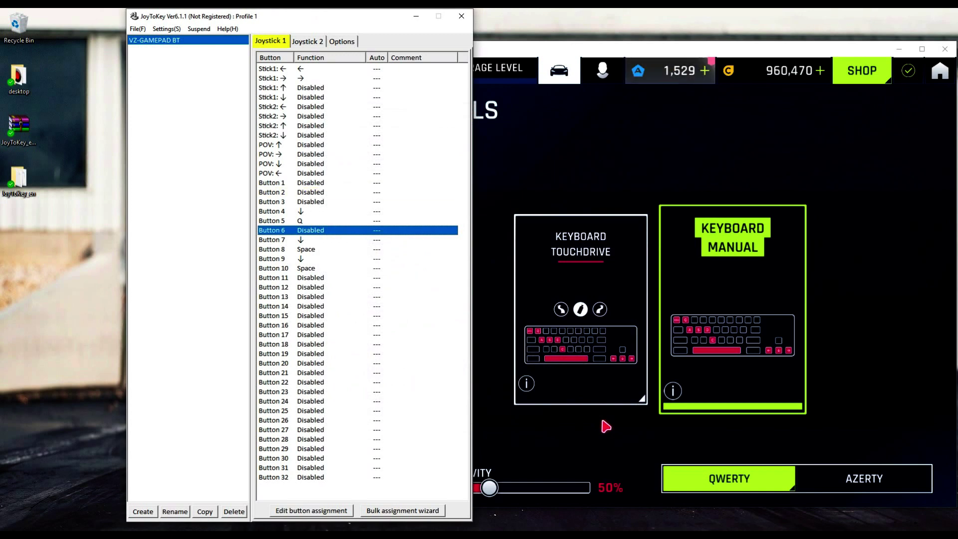
{"action": "double_click", "coordinate": [313, 193]}
{"action": "key", "text": "c"}
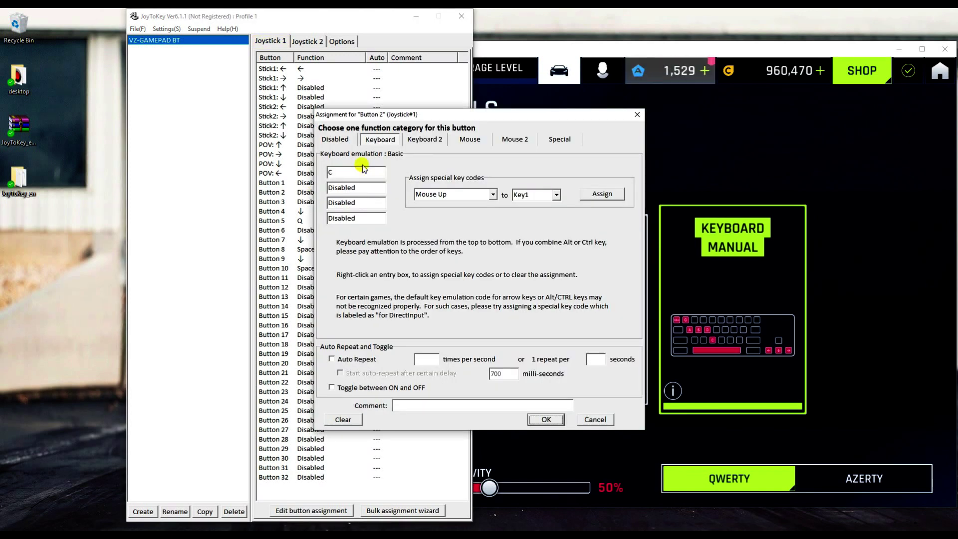
{"action": "left_click", "coordinate": [547, 419]}
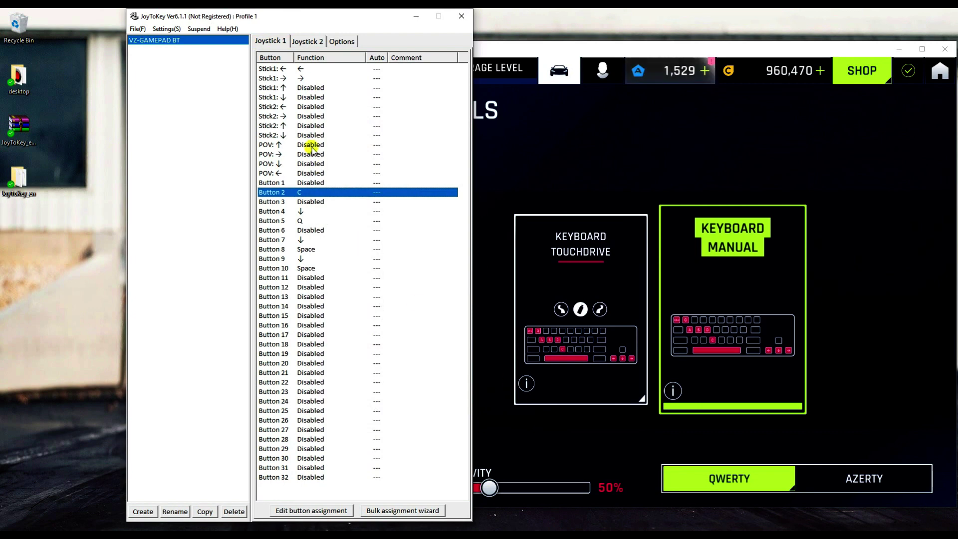
- Save the VZ-GAMEPAD BT profile and check for its VZ-GAMEPAD BT.cfg file in the JoyToKey_en folder
{"action": "left_click", "coordinate": [137, 29]}
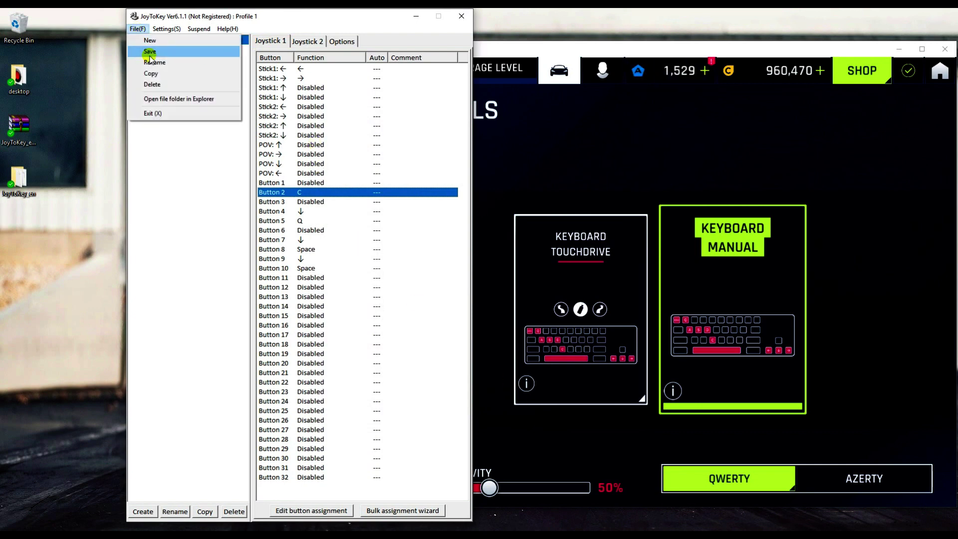
{"action": "left_click", "coordinate": [148, 52]}
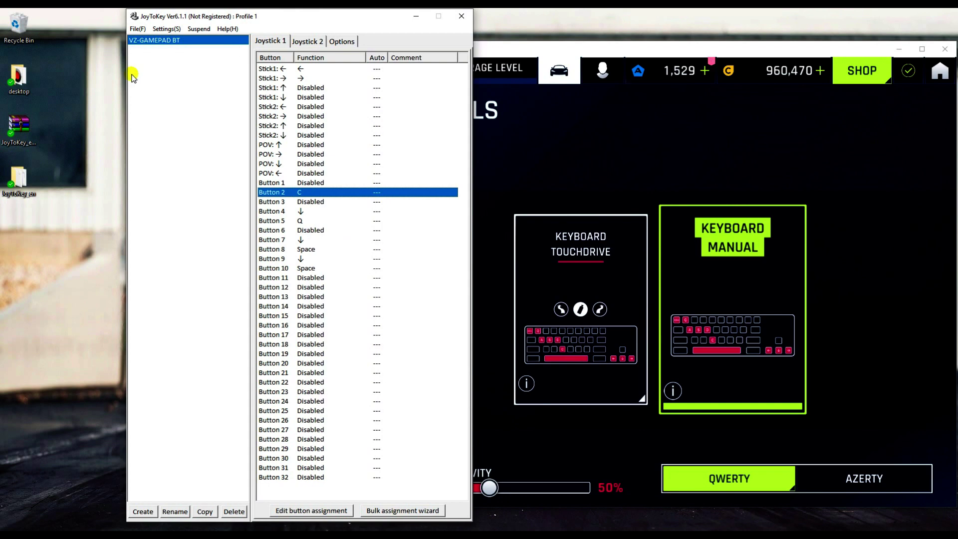
{"action": "double_click", "coordinate": [29, 178]}
{"action": "left_click", "coordinate": [333, 240]}
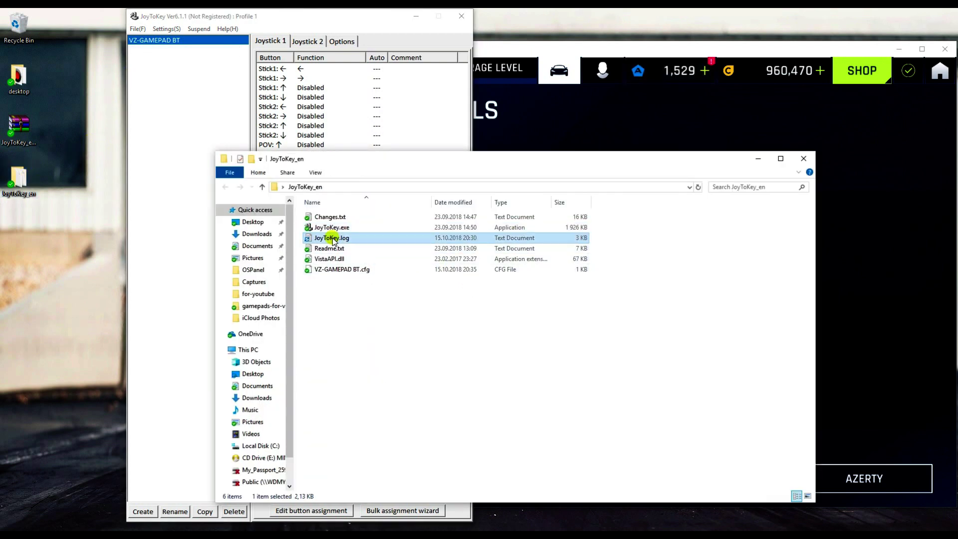
{"action": "left_click", "coordinate": [341, 270]}
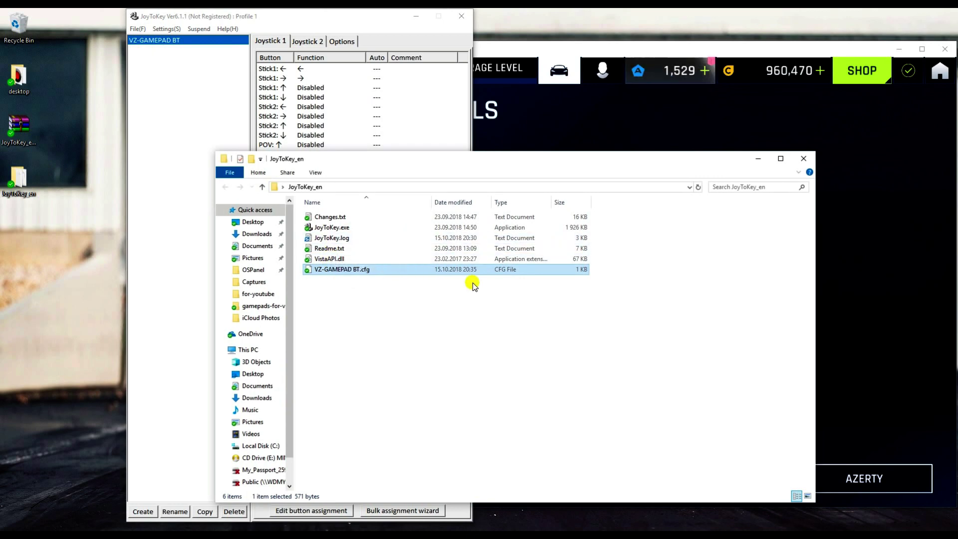
{"action": "key", "text": "alt+F4"}
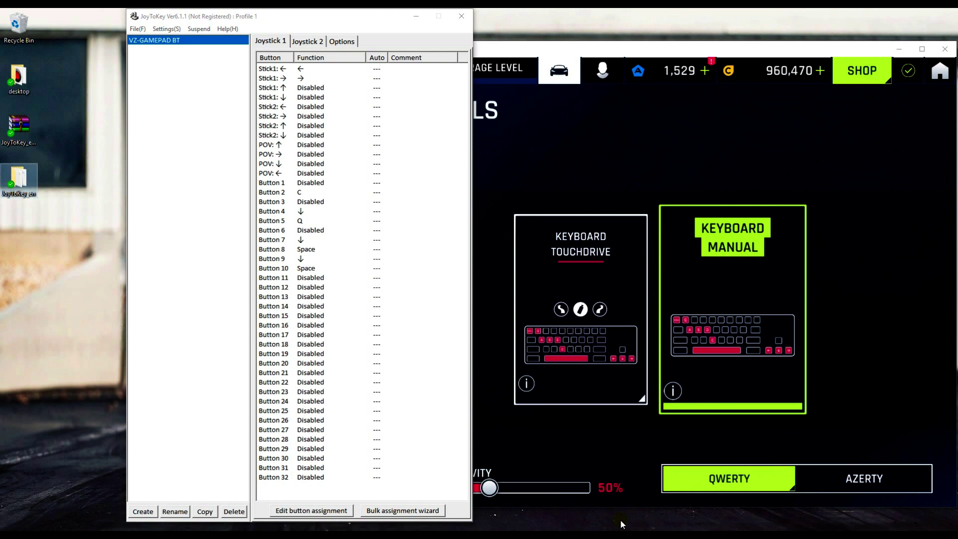